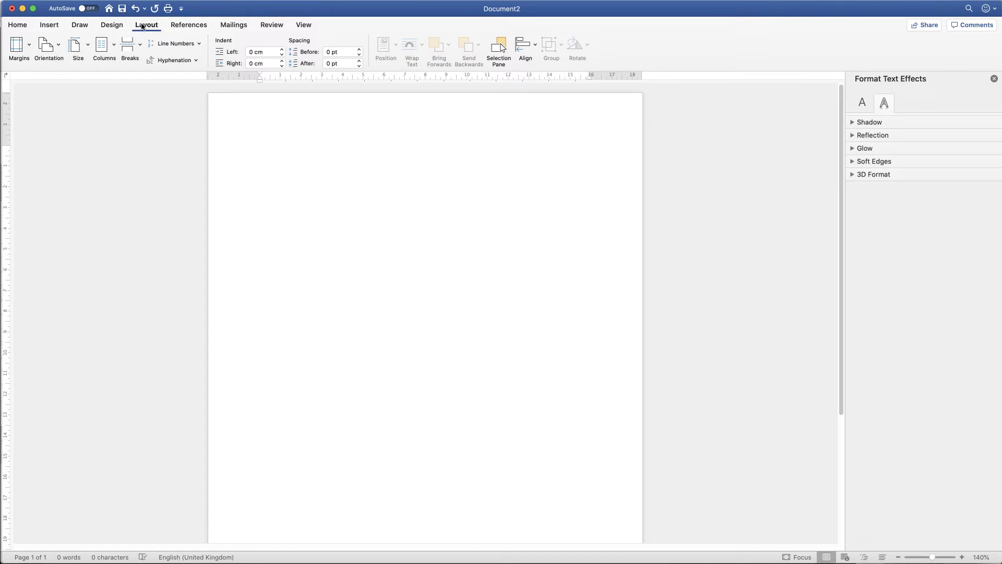
Make the page landscape and insert the green-plant-on-white photo from file
{"action": "left_click", "coordinate": [59, 48]}
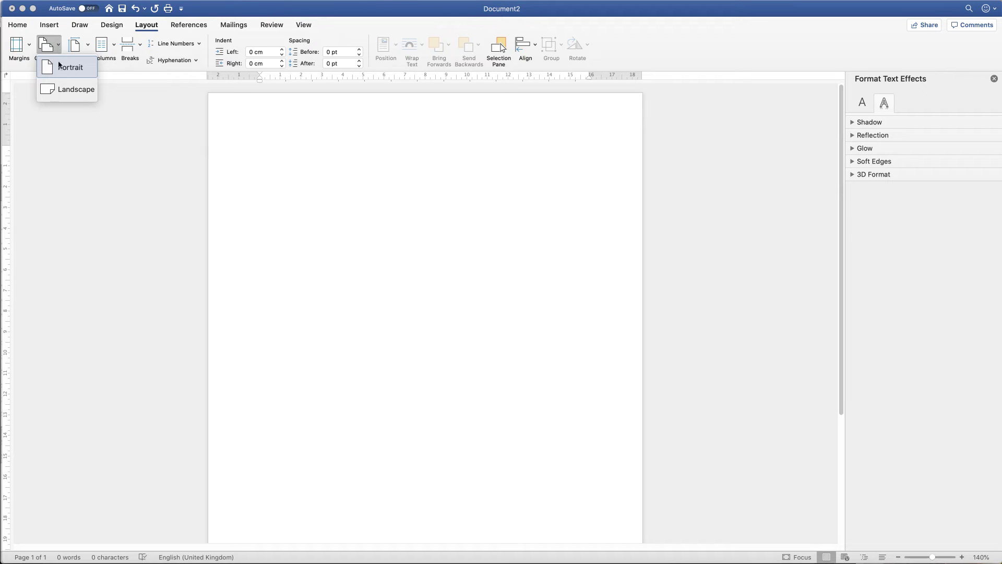
{"action": "left_click", "coordinate": [59, 90]}
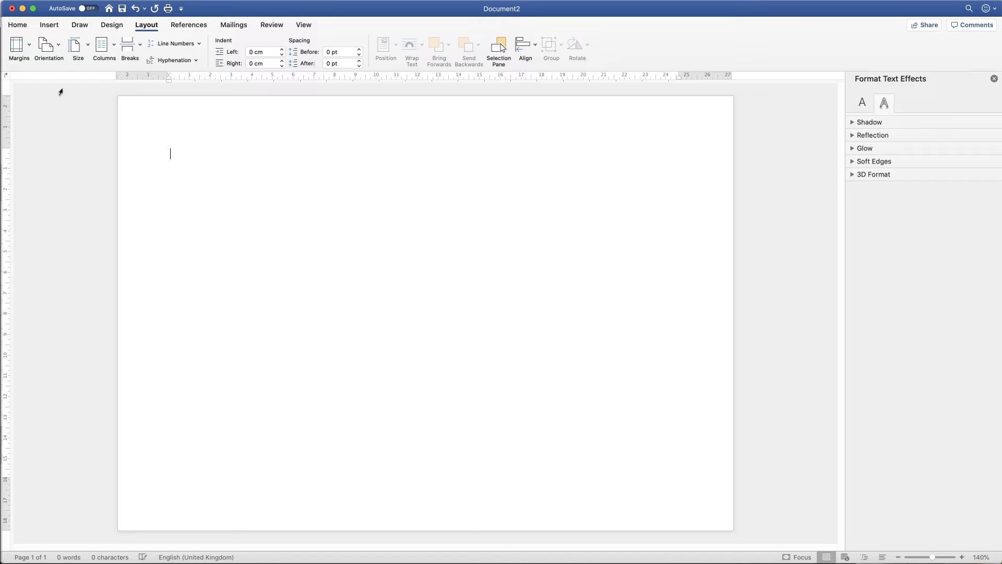
{"action": "left_click", "coordinate": [49, 25]}
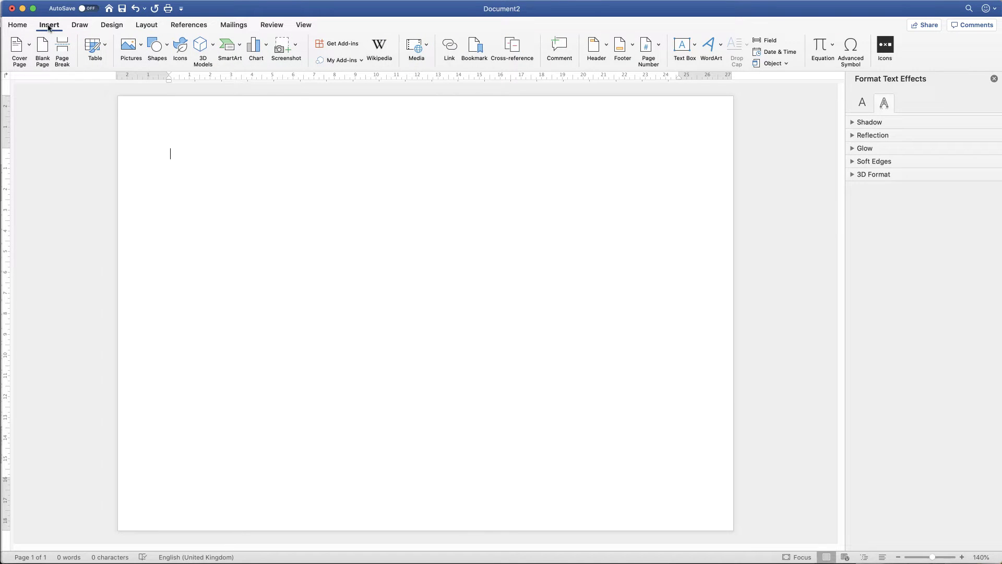
{"action": "left_click", "coordinate": [141, 46]}
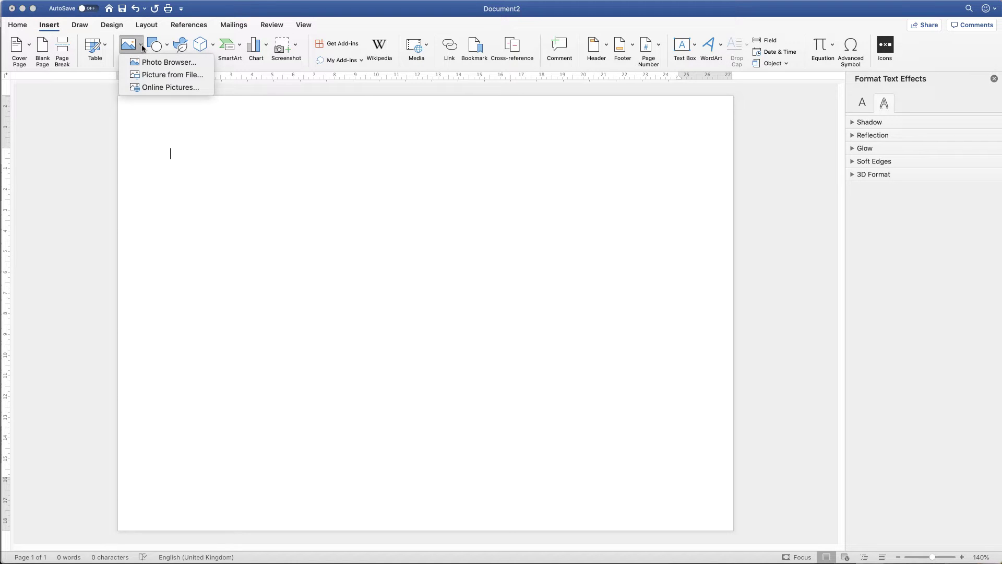
{"action": "left_click", "coordinate": [147, 75]}
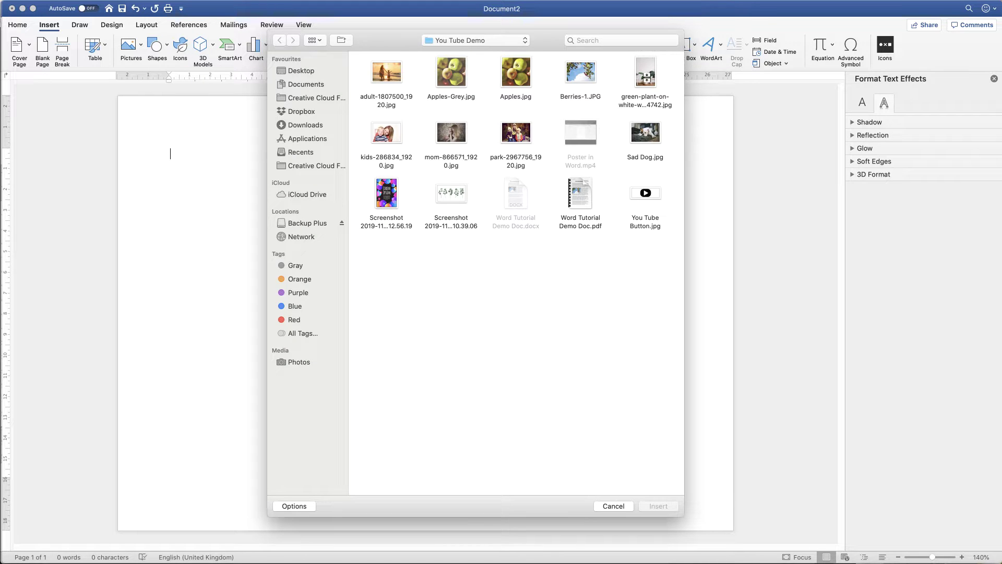
{"action": "left_click", "coordinate": [647, 78]}
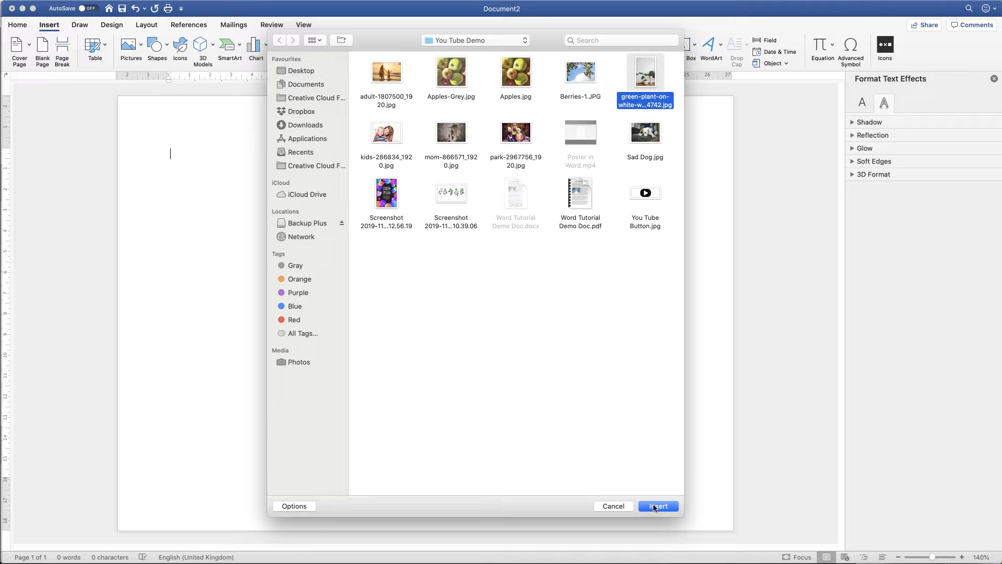
{"action": "left_click", "coordinate": [654, 506]}
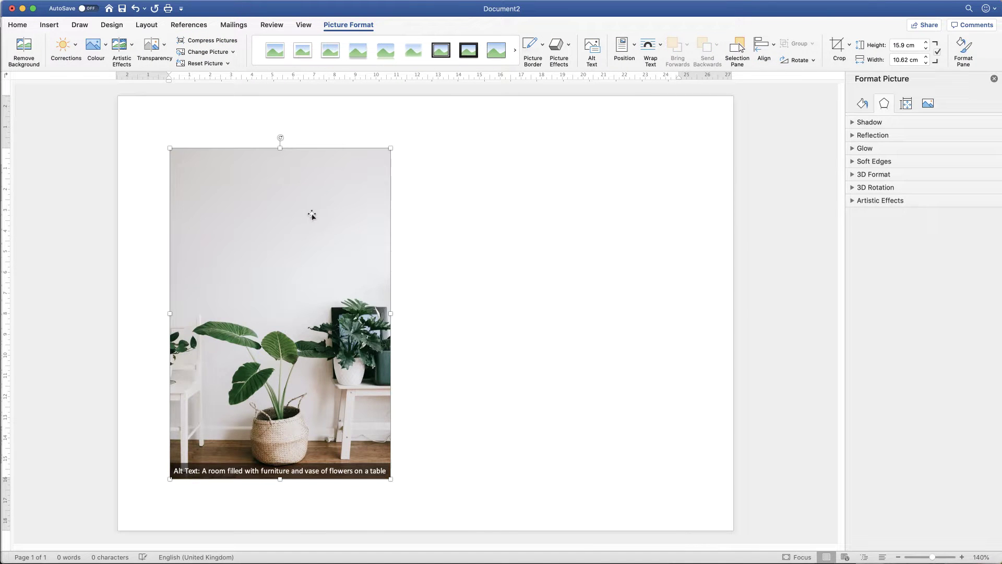
Set the plant photo's text wrapping to In Front of Text
{"action": "left_click", "coordinate": [414, 216]}
{"action": "left_click", "coordinate": [326, 212]}
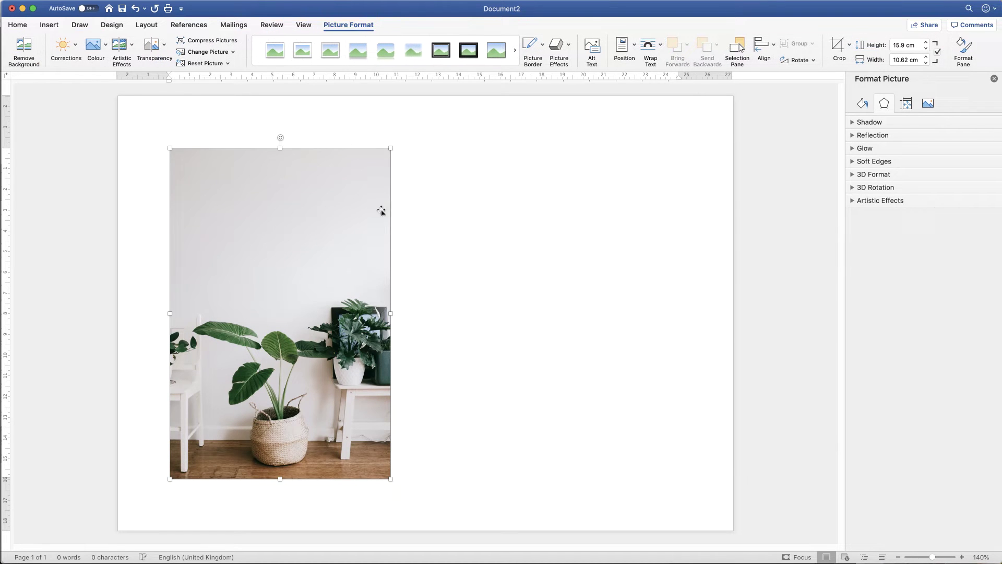
{"action": "mouse_move", "coordinate": [380, 213]}
{"action": "left_mouse_down"}
{"action": "mouse_move", "coordinate": [471, 210]}
{"action": "mouse_move", "coordinate": [358, 218]}
{"action": "mouse_move", "coordinate": [485, 217]}
{"action": "mouse_move", "coordinate": [368, 212]}
{"action": "mouse_move", "coordinate": [363, 227]}
{"action": "mouse_move", "coordinate": [376, 213]}
{"action": "left_mouse_up"}
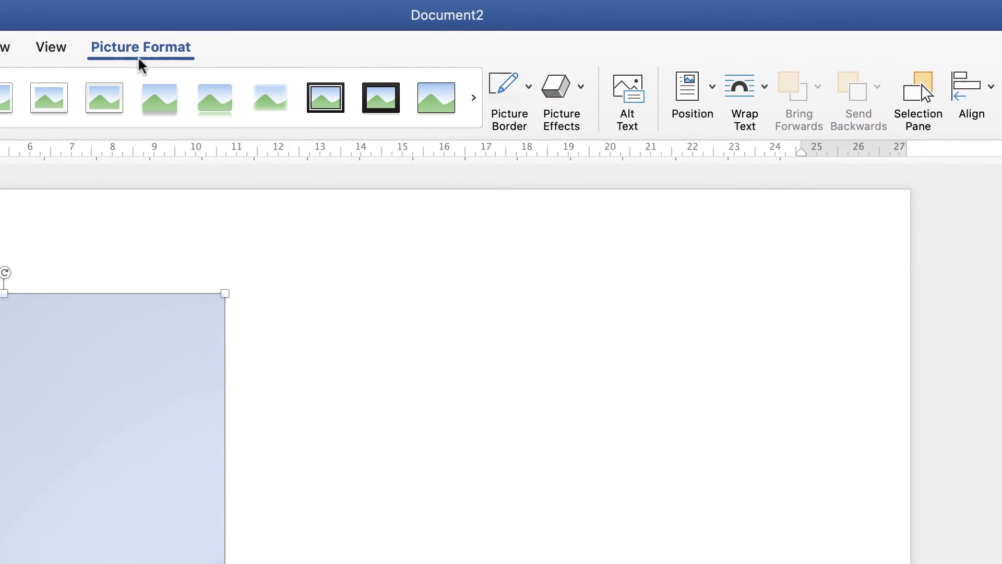
{"action": "left_click_drag", "start_coordinate": [134, 50], "coordinate": [194, 52]}
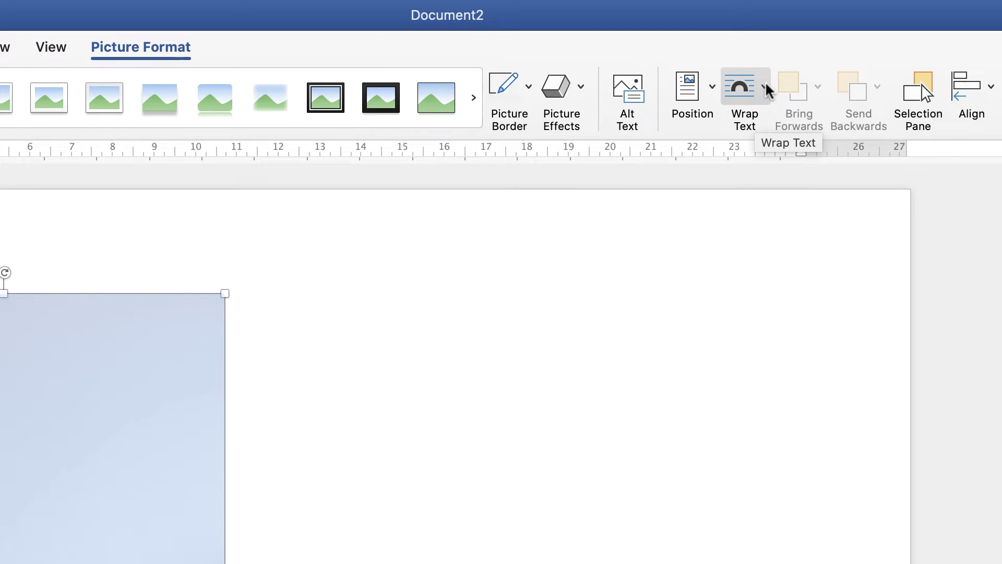
{"action": "left_click", "coordinate": [766, 93]}
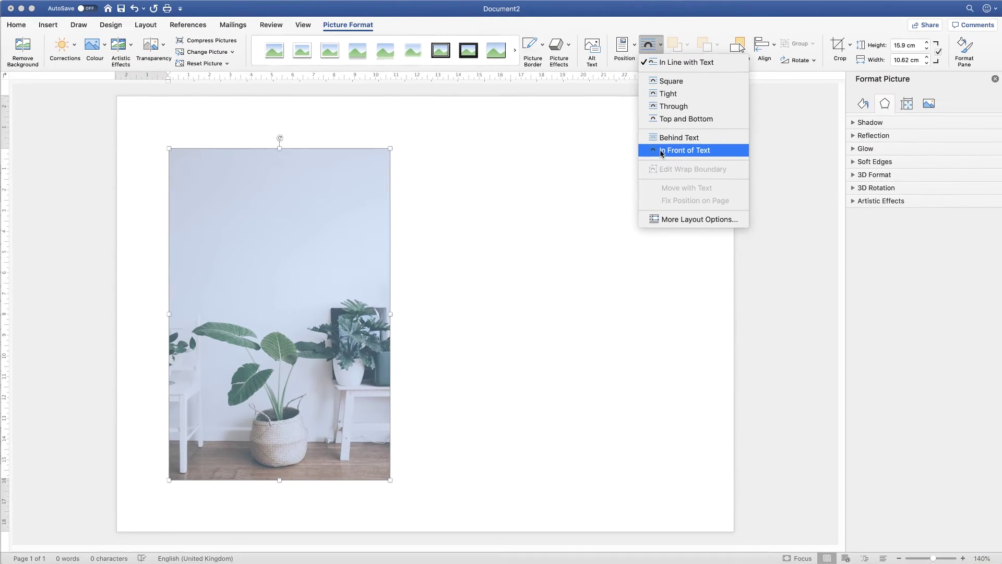
{"action": "left_click", "coordinate": [661, 152]}
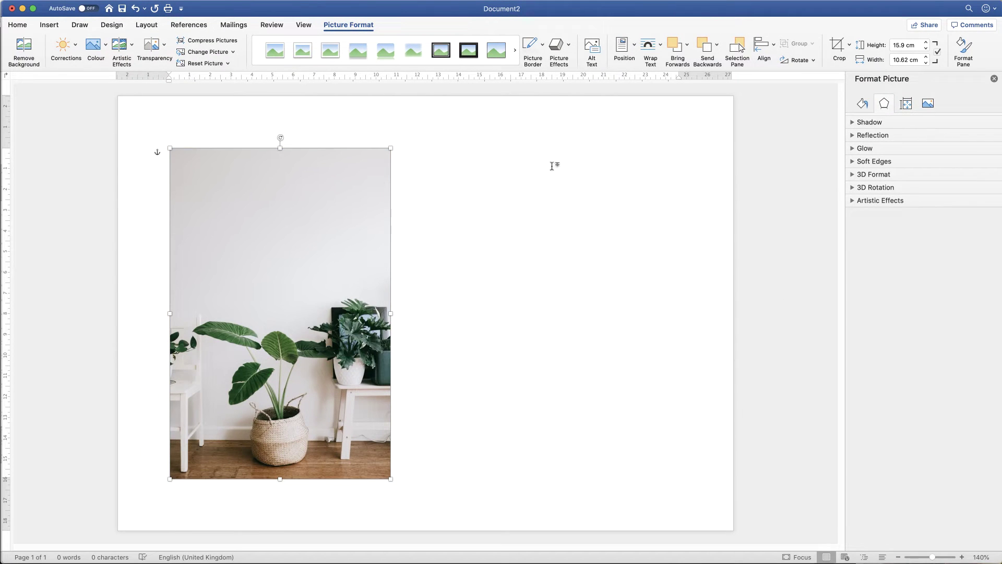
Shrink the photo to 12.68 × 8.45 cm and paste two copies into a row
{"action": "left_click_drag", "start_coordinate": [280, 259], "coordinate": [267, 281]}
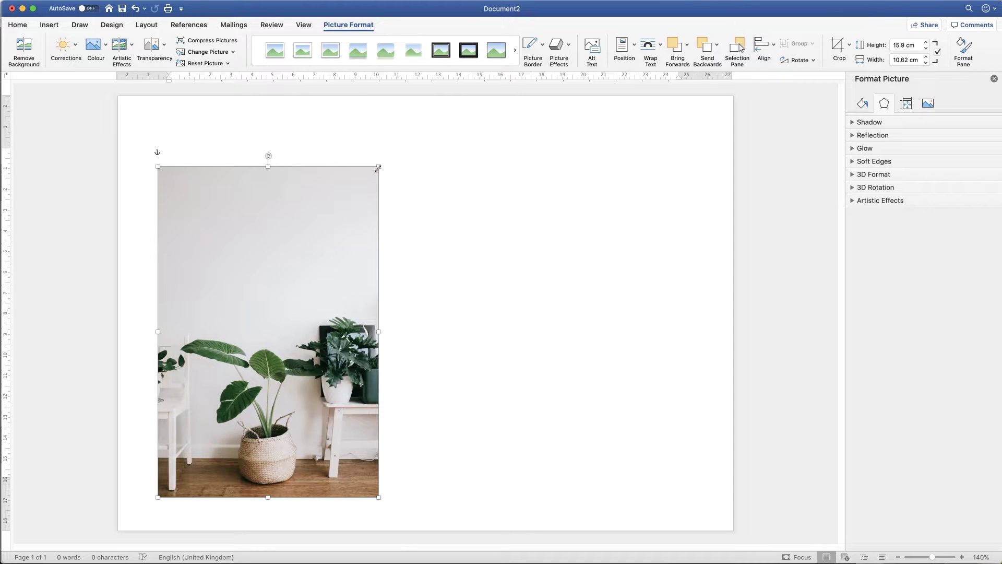
{"action": "left_click_drag", "start_coordinate": [378, 168], "coordinate": [334, 234]}
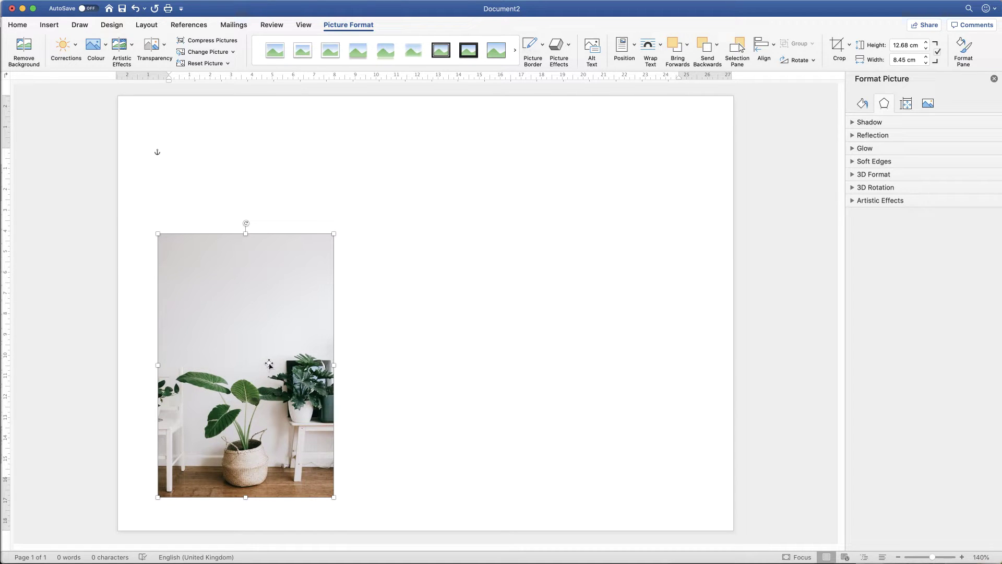
{"action": "key", "text": "super+v"}
{"action": "key", "text": "super+v"}
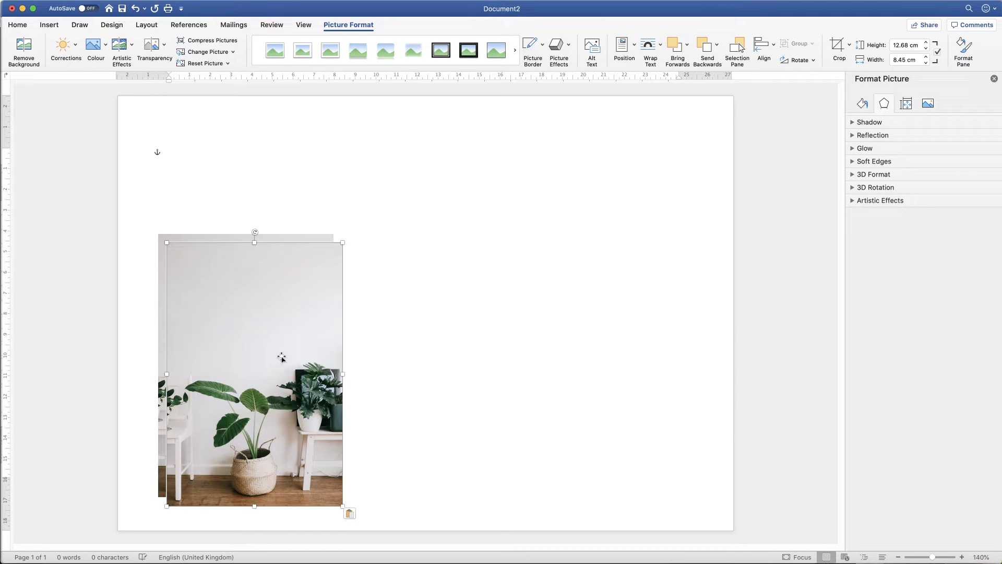
{"action": "left_click_drag", "start_coordinate": [274, 357], "coordinate": [609, 347]}
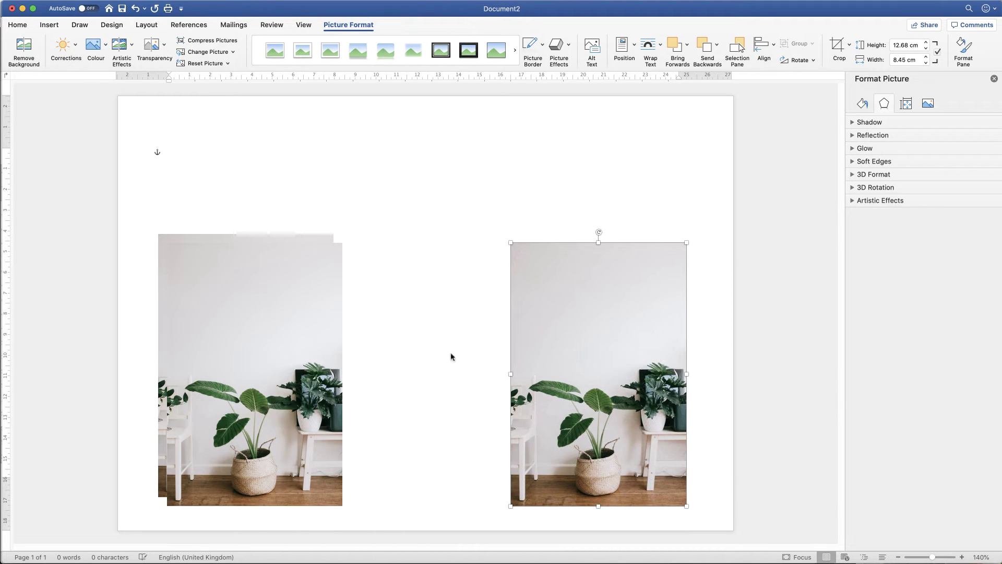
{"action": "left_click_drag", "start_coordinate": [258, 374], "coordinate": [432, 366]}
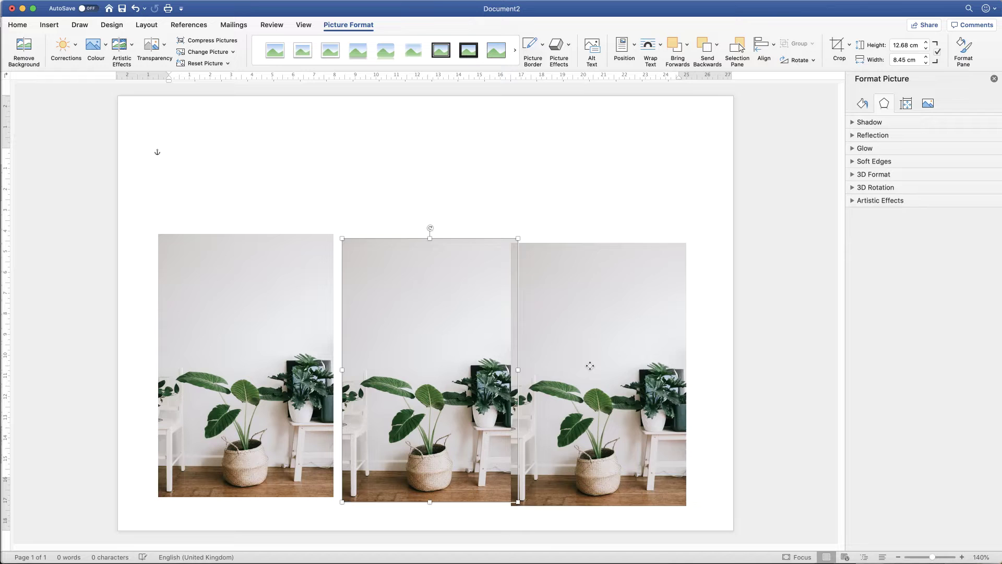
{"action": "left_click_drag", "start_coordinate": [584, 366], "coordinate": [607, 362]}
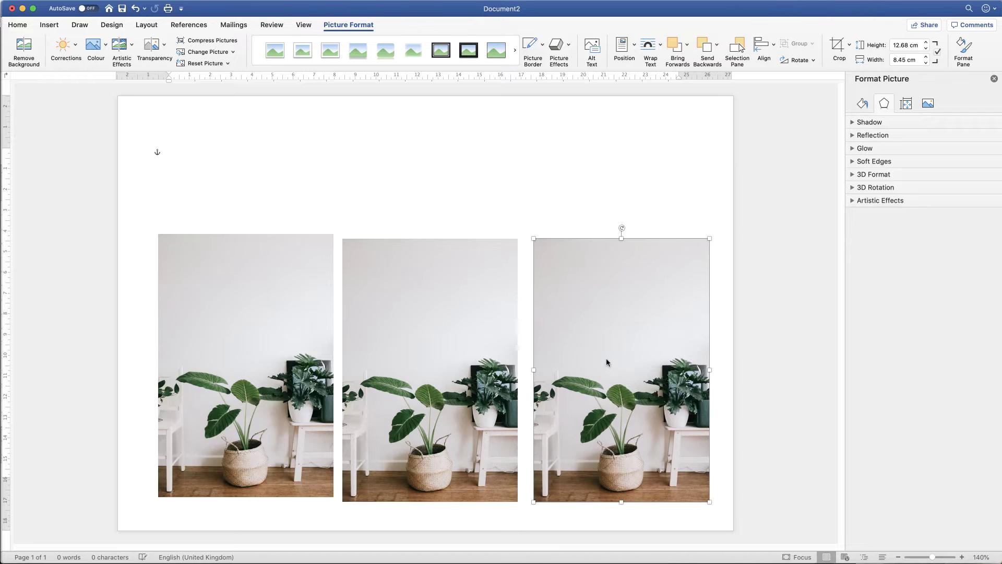
Distribute the three photos horizontally and align their top edges
{"action": "left_click", "coordinate": [417, 371], "text": "shift"}
{"action": "left_click", "coordinate": [284, 360], "text": "shift"}
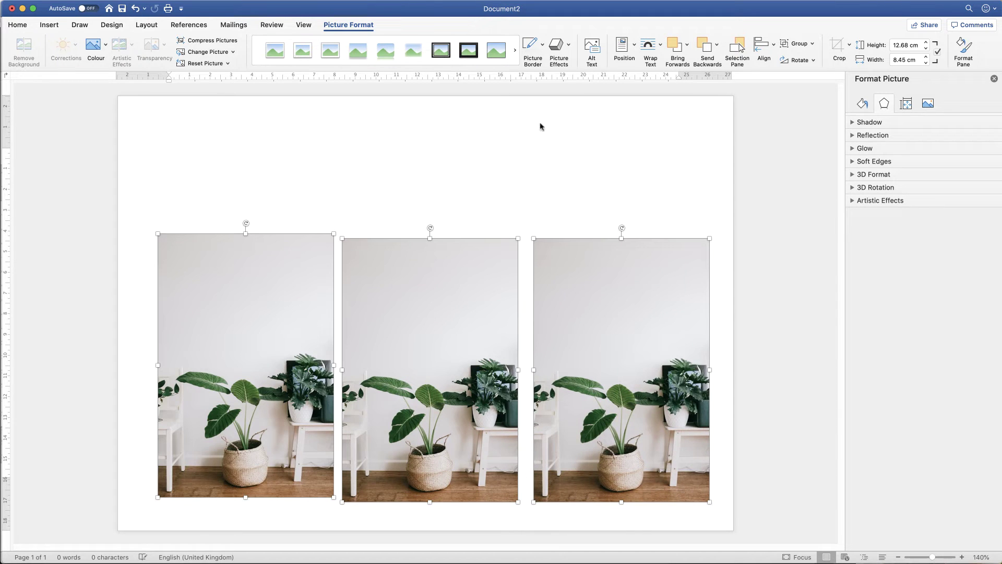
{"action": "left_click", "coordinate": [774, 46]}
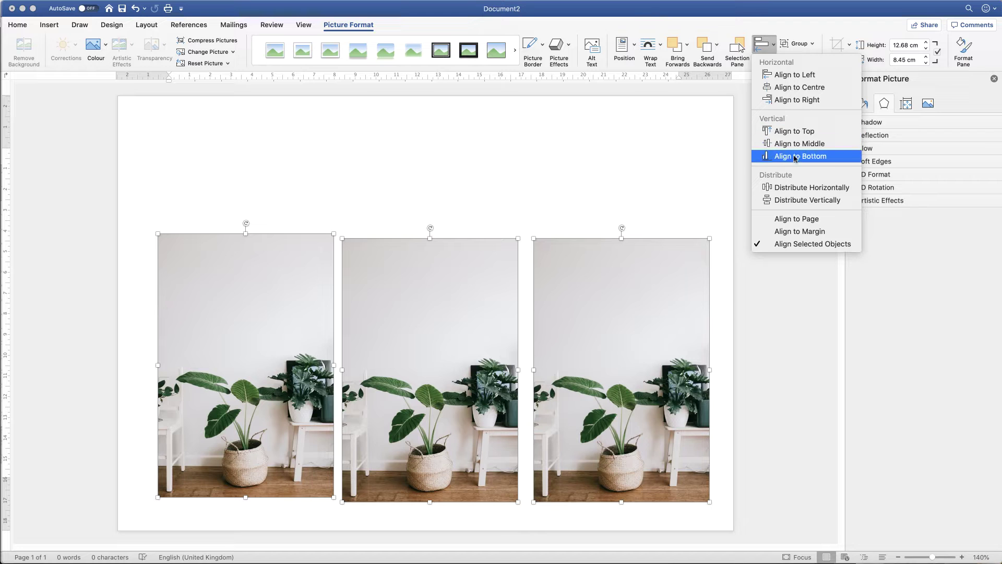
{"action": "left_click", "coordinate": [791, 189]}
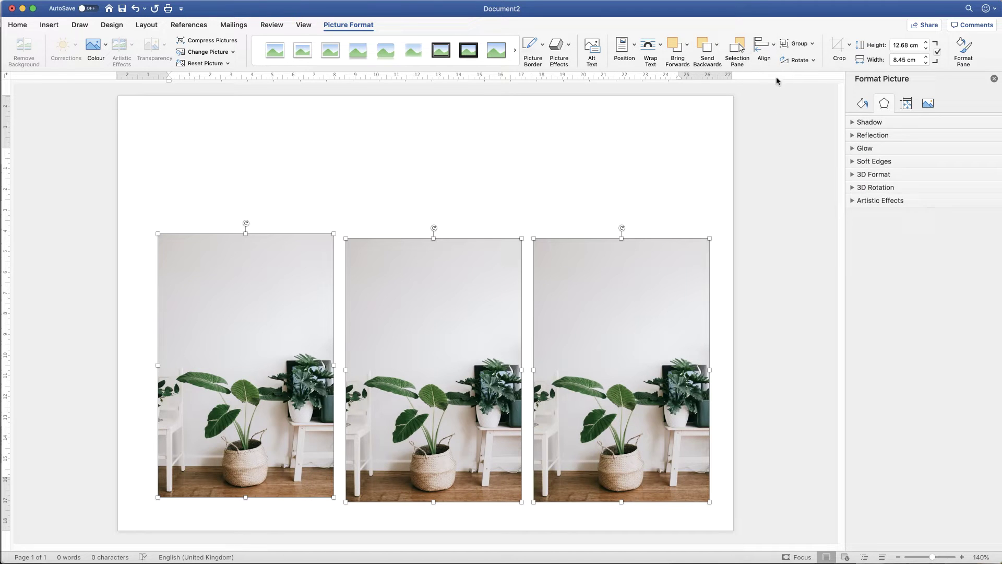
{"action": "left_click", "coordinate": [775, 46]}
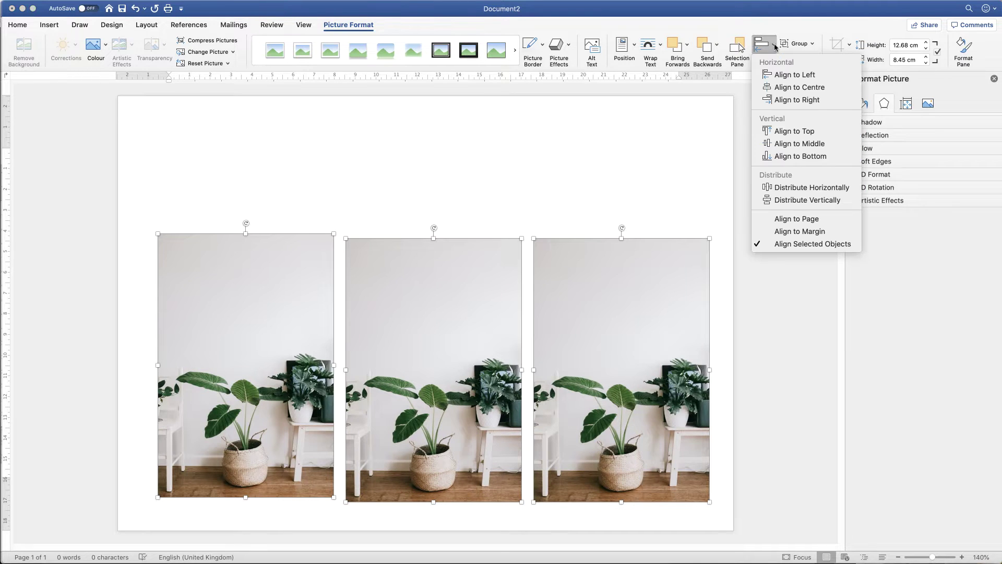
{"action": "left_click", "coordinate": [794, 131]}
{"action": "left_click", "coordinate": [460, 185]}
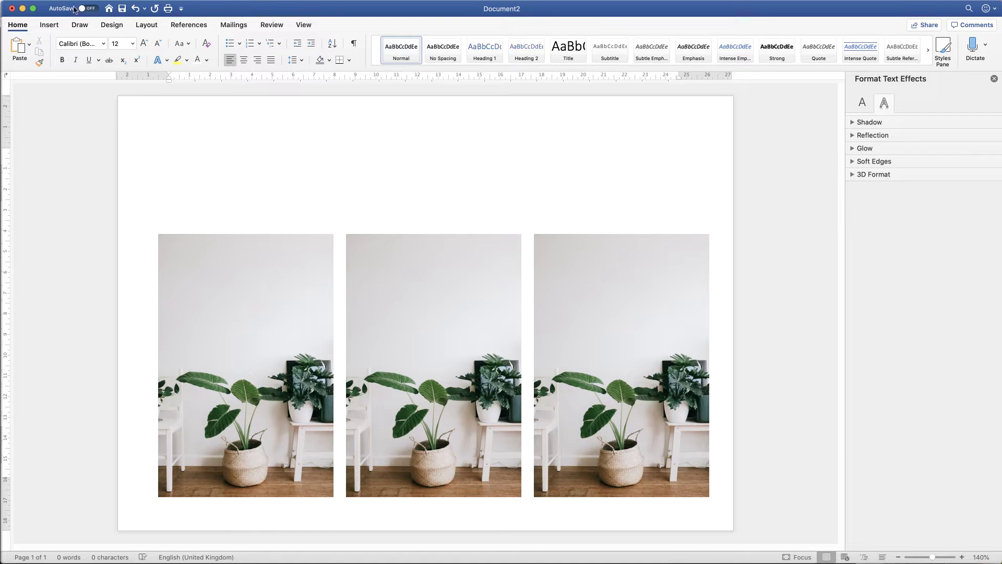
Add plain black WordArt reading 'Have a great day!', breaking the line before 'great'
{"action": "left_click", "coordinate": [50, 25]}
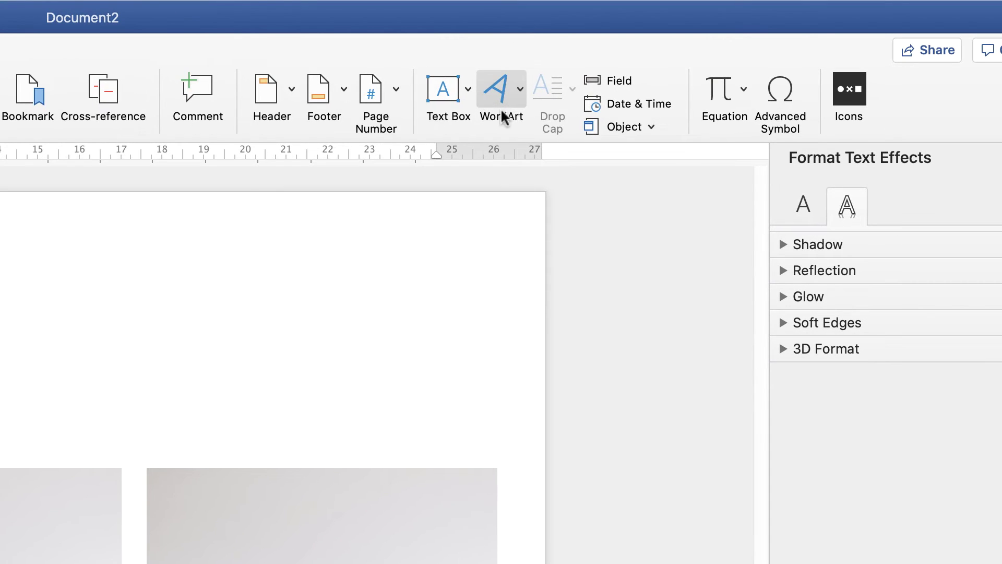
{"action": "left_click", "coordinate": [520, 88]}
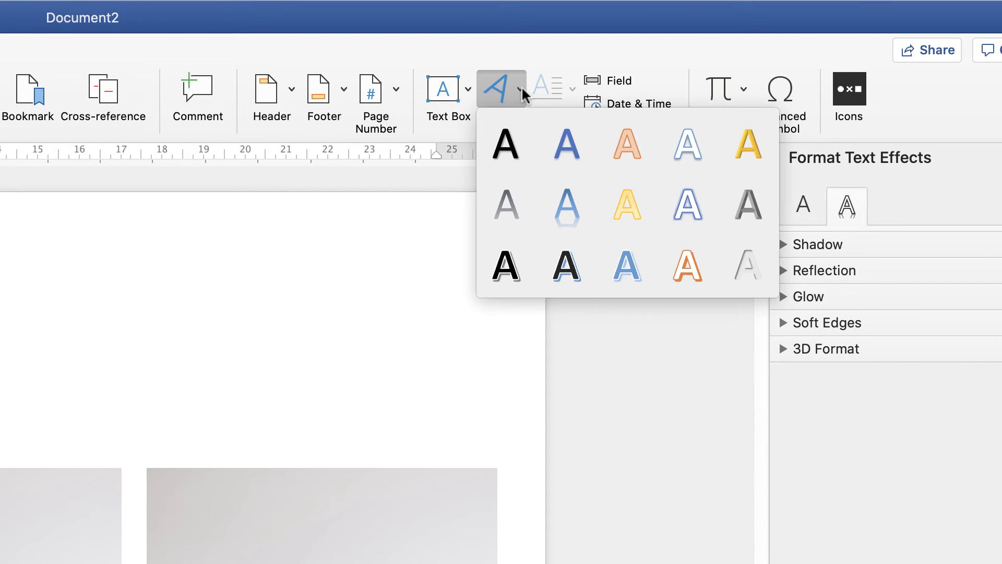
{"action": "left_click", "coordinate": [507, 148]}
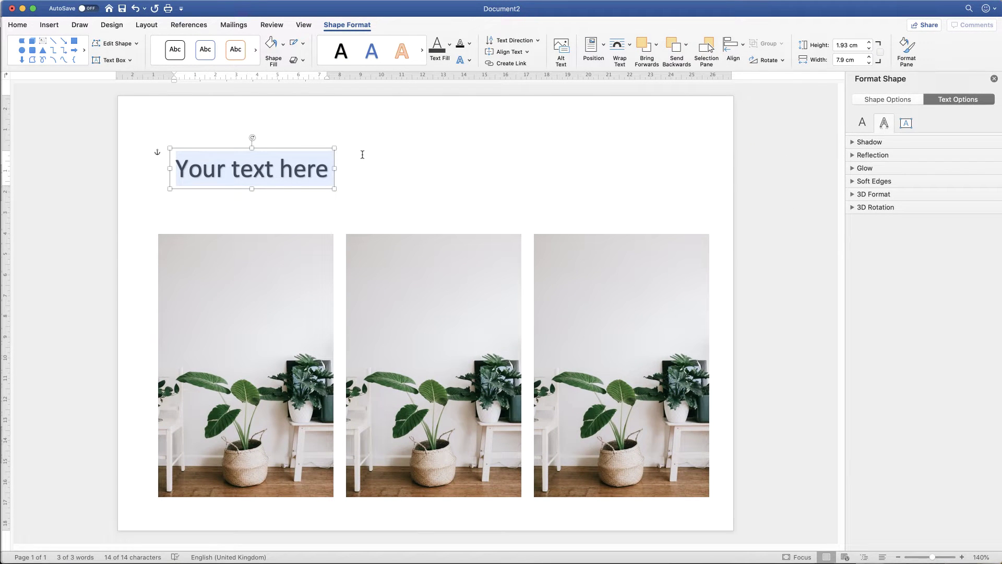
{"action": "type", "text": "Ha"}
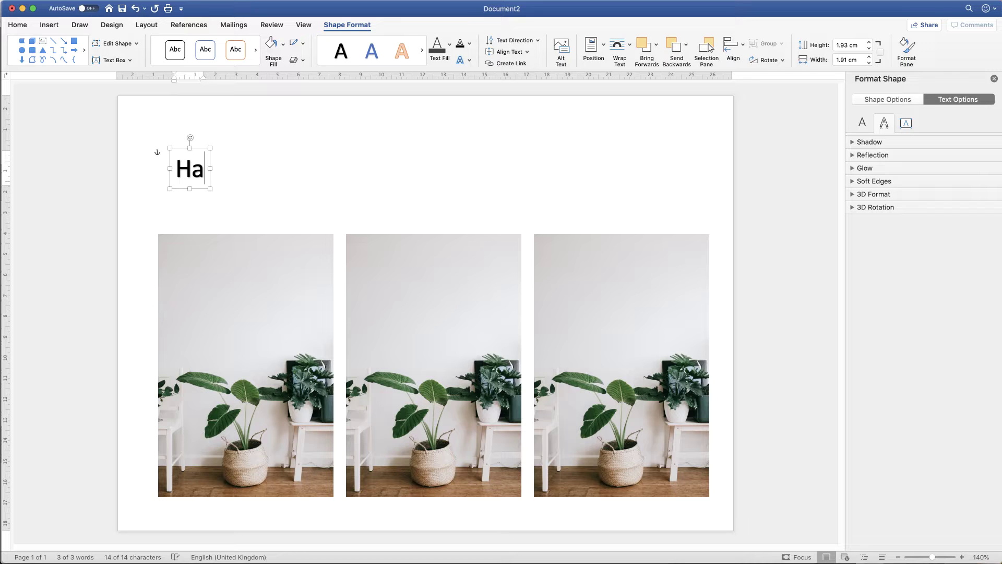
{"action": "type", "text": "ve a great day!"}
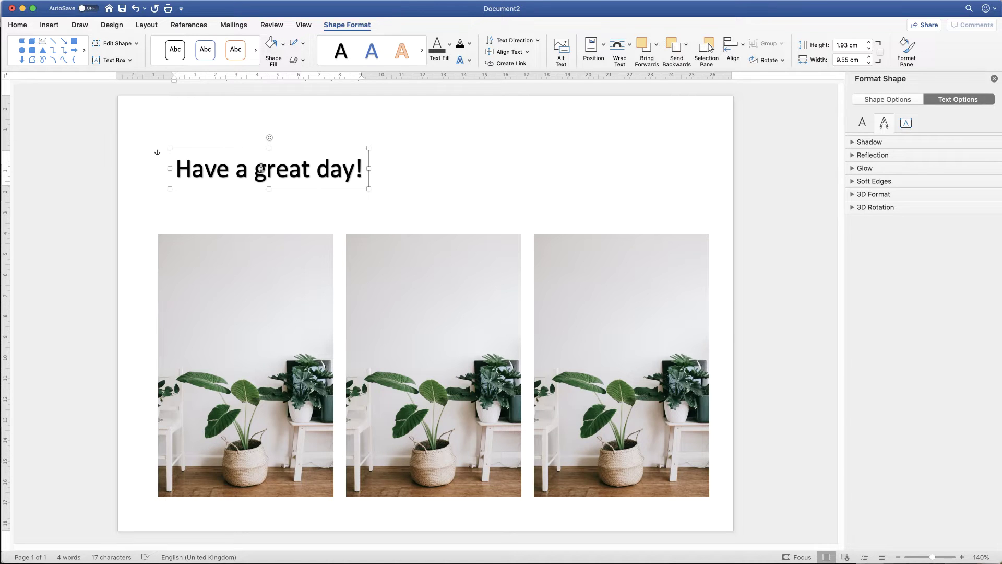
{"action": "left_click", "coordinate": [261, 168]}
{"action": "key", "text": "Return"}
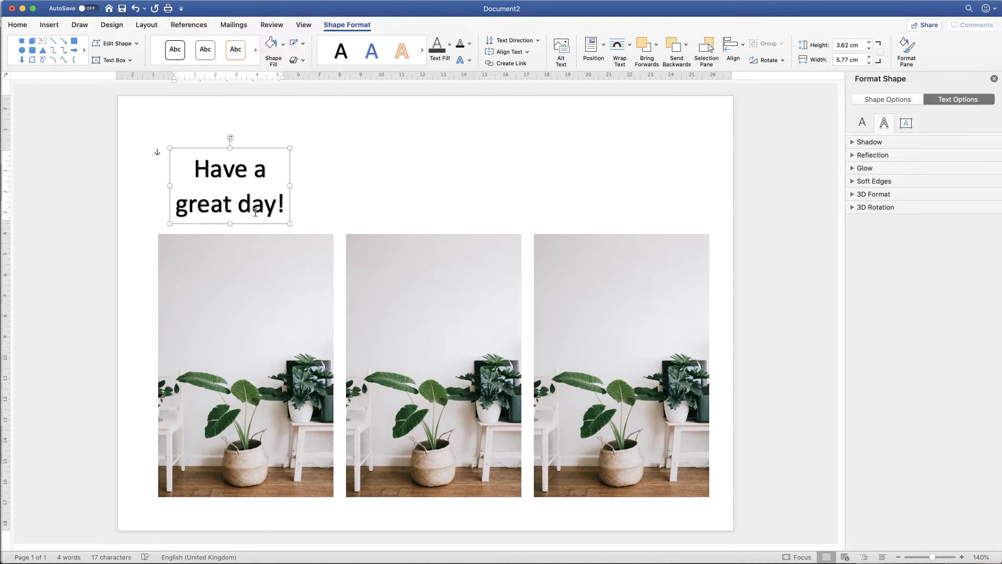
Apply a dark outlined WordArt style to the whole 'Have a great day!' text
{"action": "left_click", "coordinate": [316, 191]}
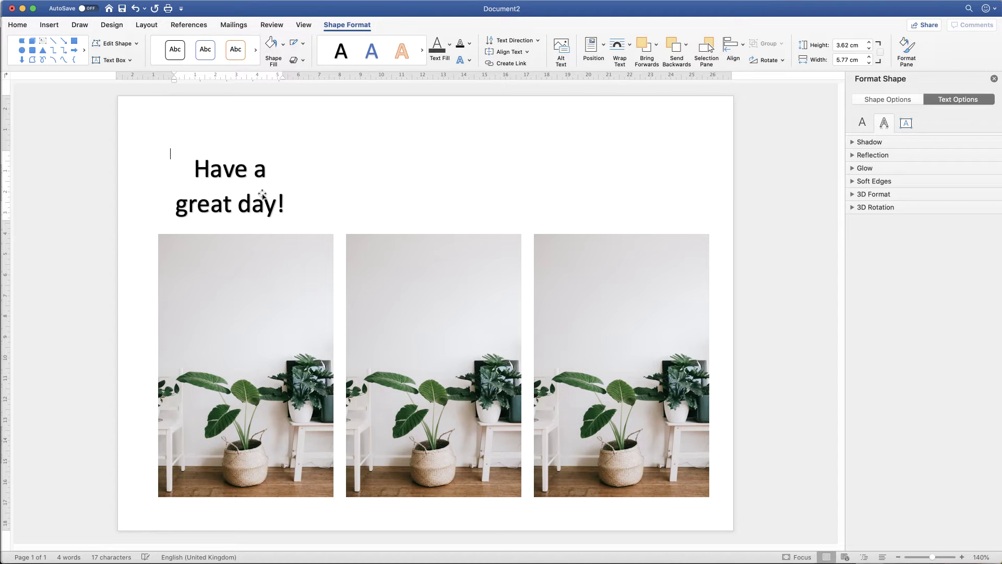
{"action": "left_click", "coordinate": [262, 194]}
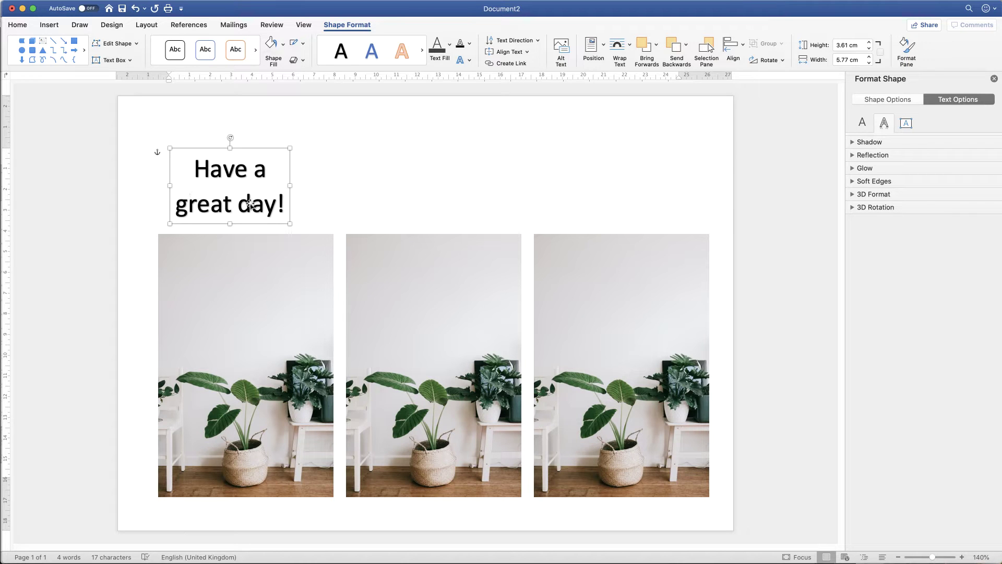
{"action": "double_click", "coordinate": [253, 206]}
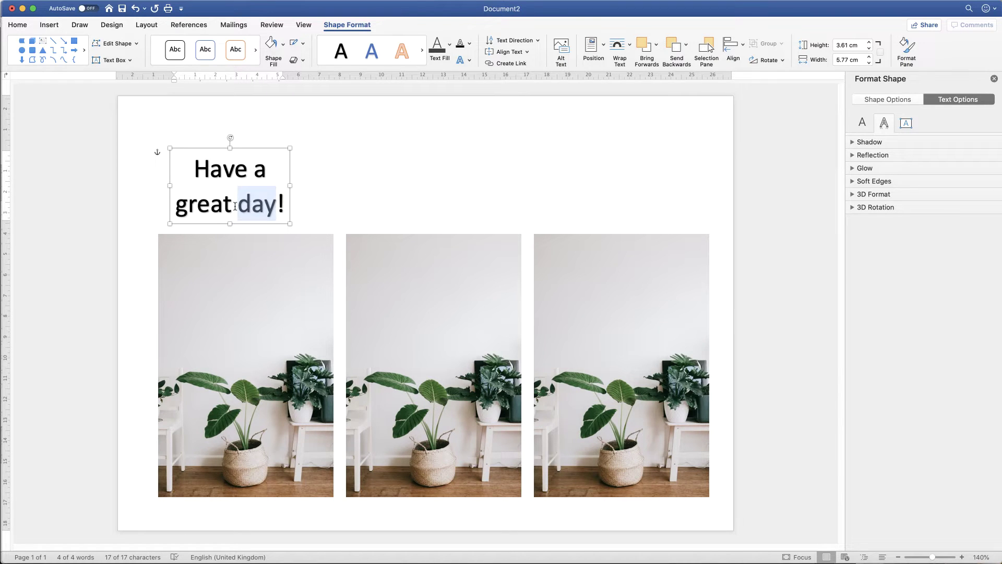
{"action": "left_click", "coordinate": [234, 206]}
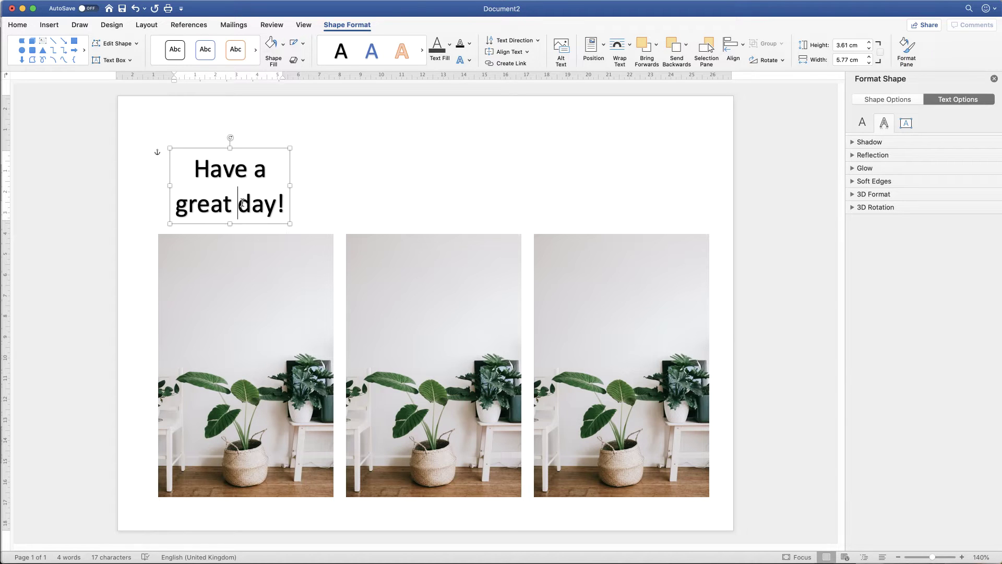
{"action": "triple_click", "coordinate": [242, 204]}
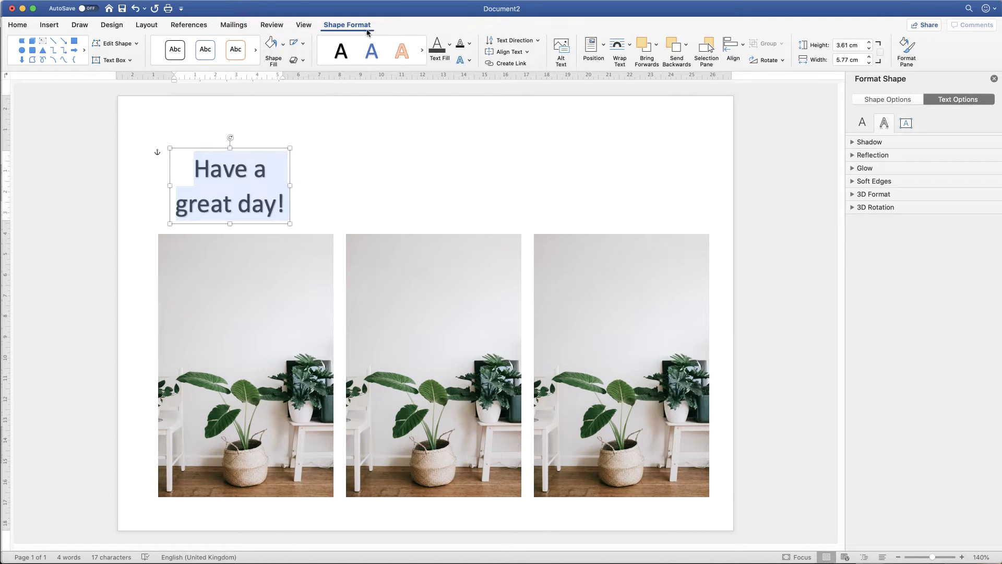
{"action": "left_click", "coordinate": [371, 69]}
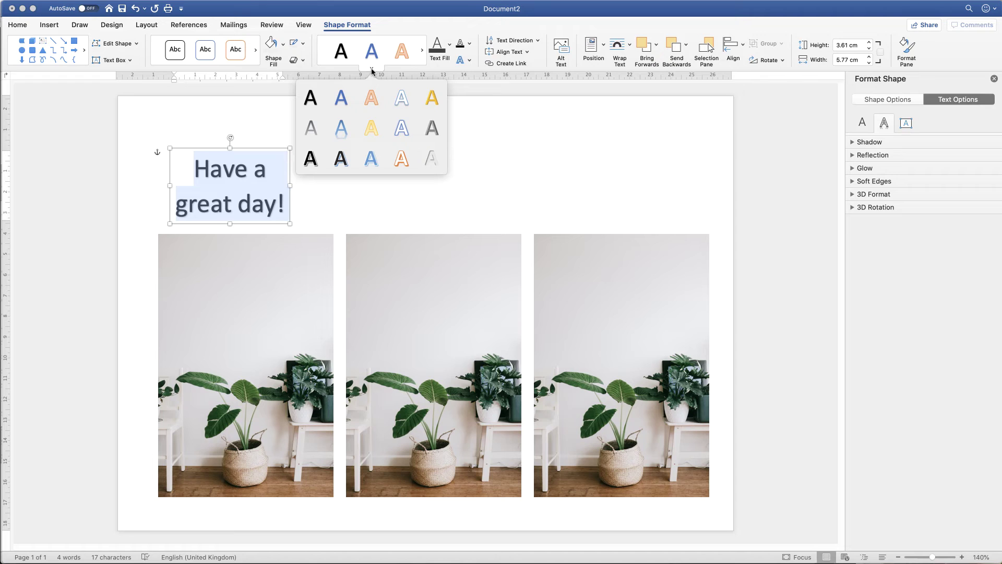
{"action": "left_click", "coordinate": [385, 128]}
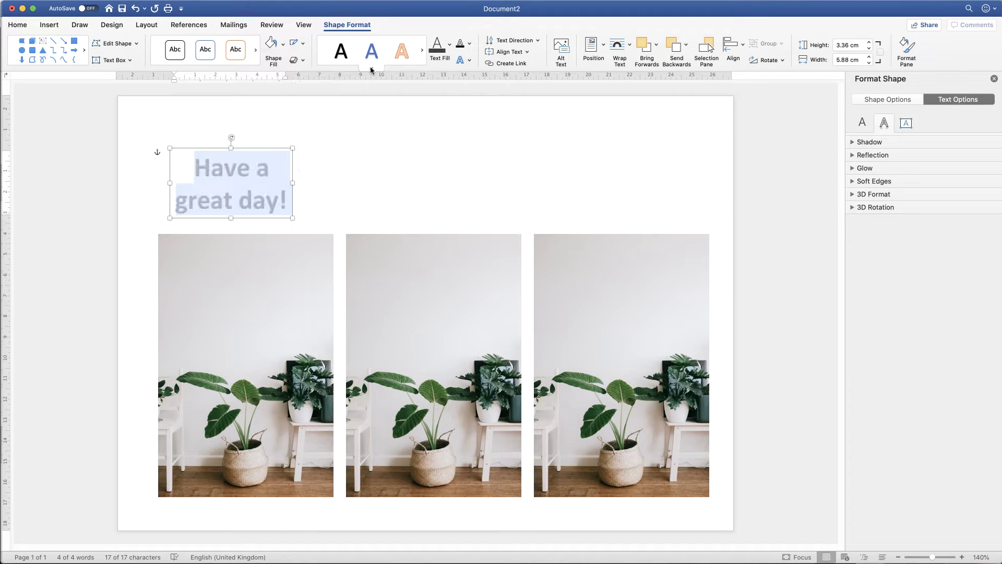
{"action": "left_click", "coordinate": [371, 69]}
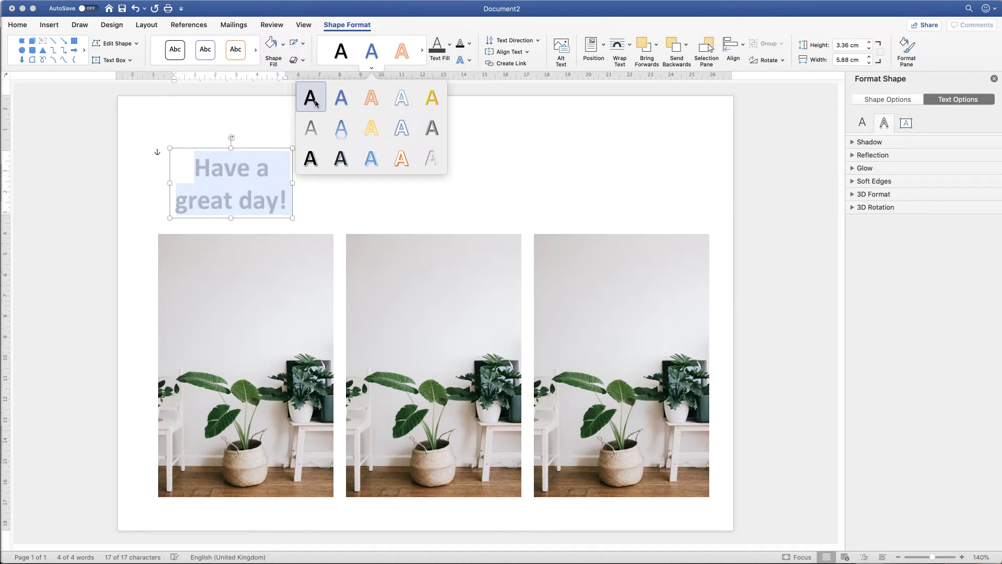
{"action": "left_click", "coordinate": [311, 158]}
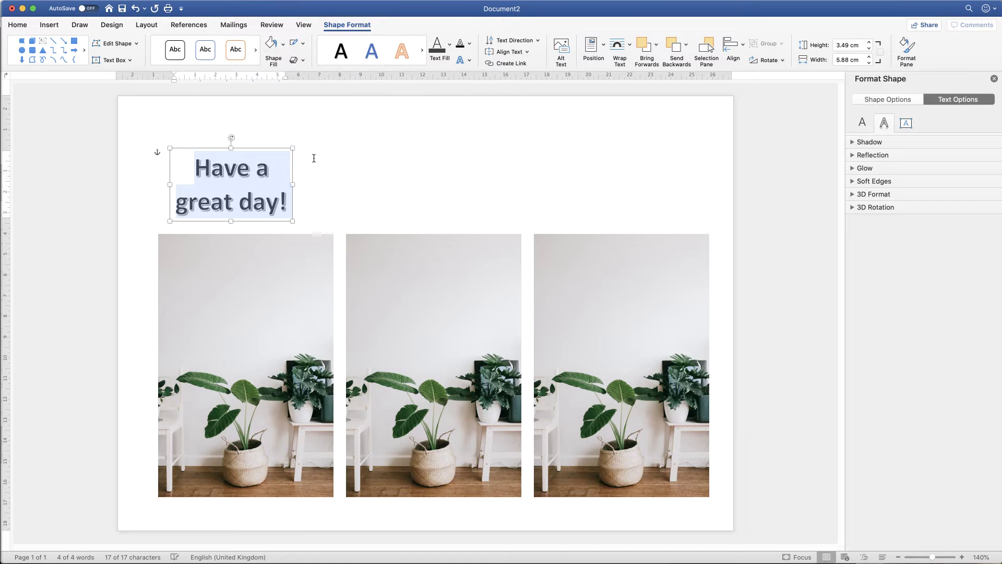
Keep the greeting at 36 pt and move it onto the left plant photo
{"action": "left_click", "coordinate": [19, 25]}
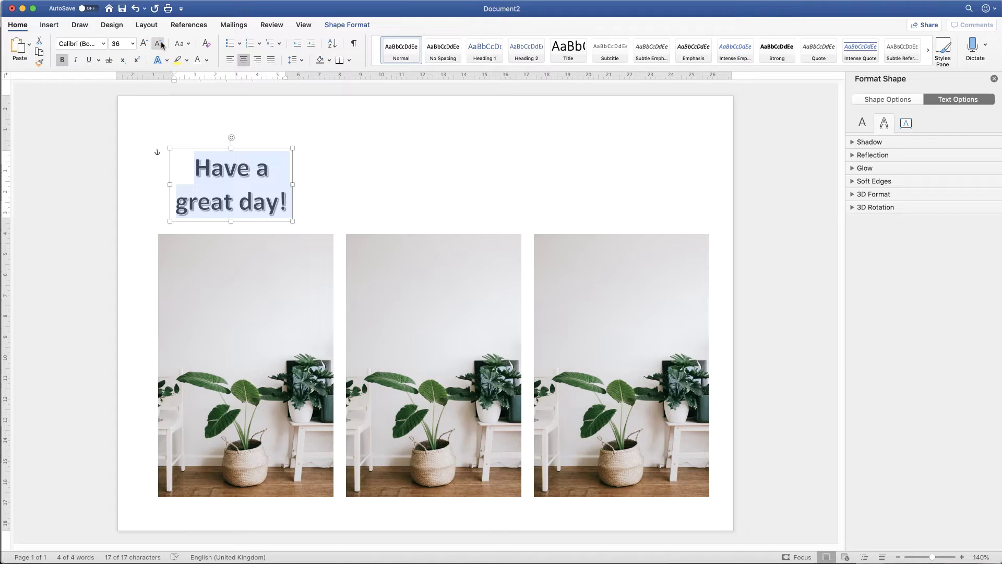
{"action": "left_click", "coordinate": [144, 45]}
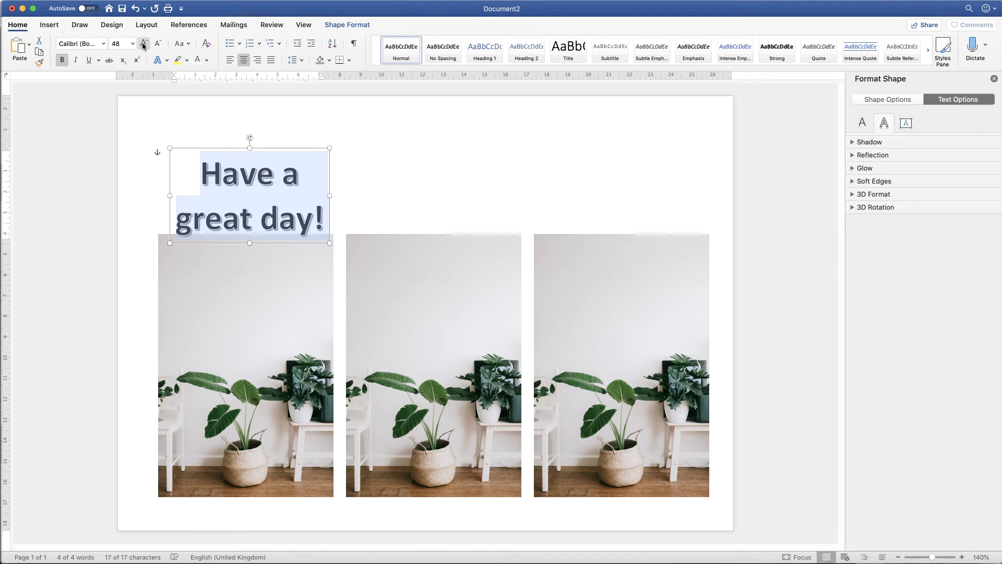
{"action": "left_click", "coordinate": [157, 45]}
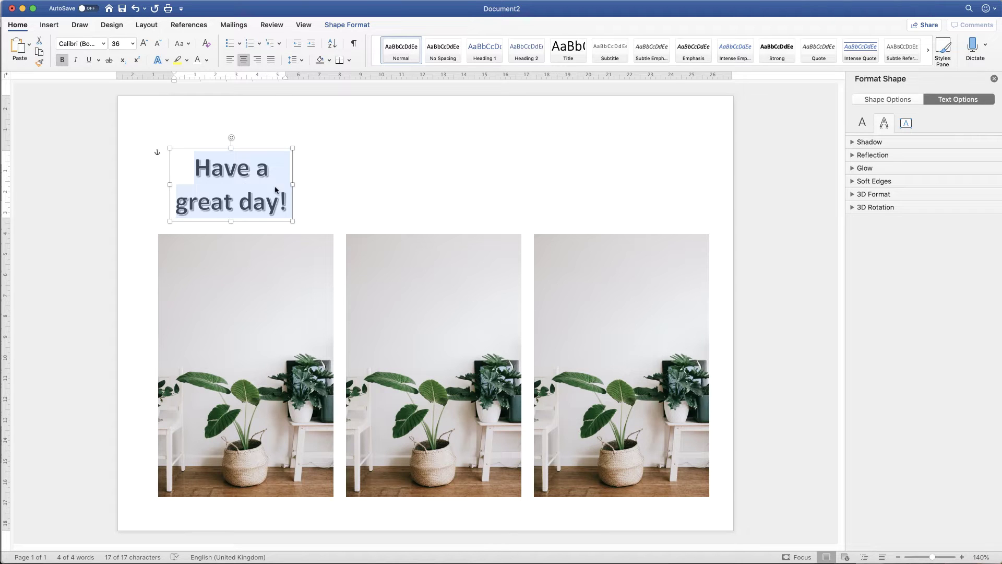
{"action": "left_click", "coordinate": [313, 195]}
{"action": "left_click", "coordinate": [281, 205]}
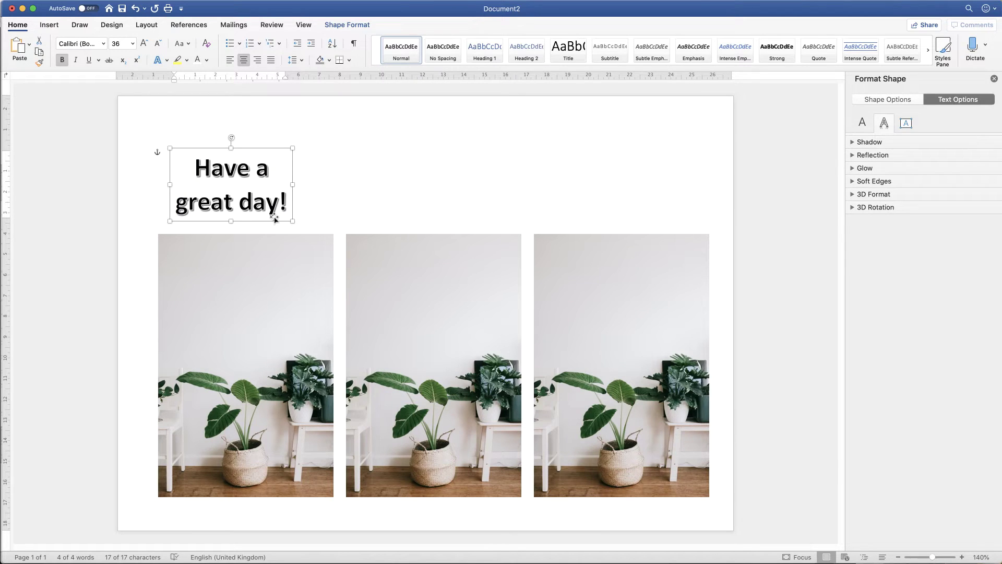
{"action": "left_click_drag", "start_coordinate": [270, 225], "coordinate": [288, 327]}
{"action": "left_click", "coordinate": [428, 173]}
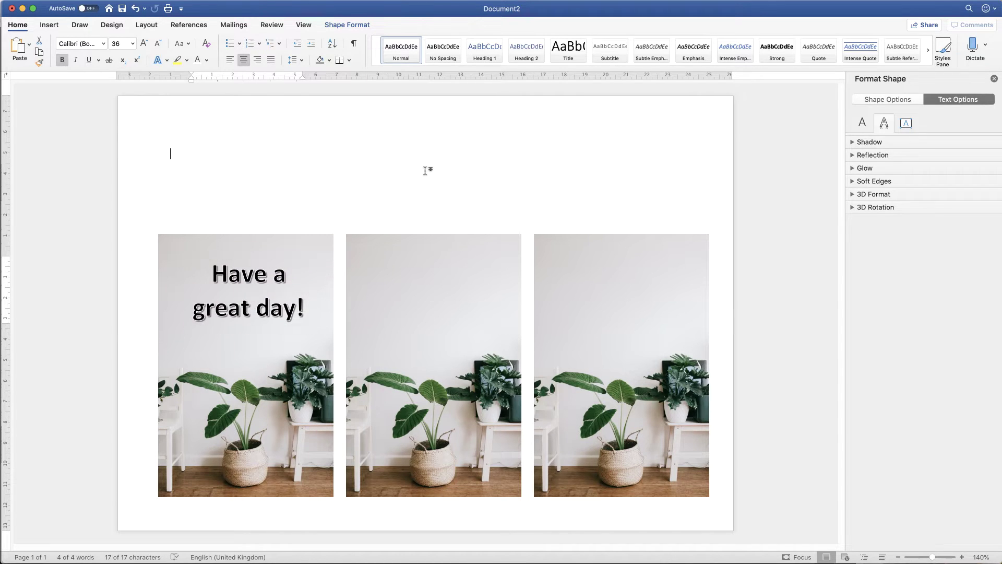
Draw a horizontal text box above the photos and type the greeting into it
{"action": "left_click", "coordinate": [48, 25]}
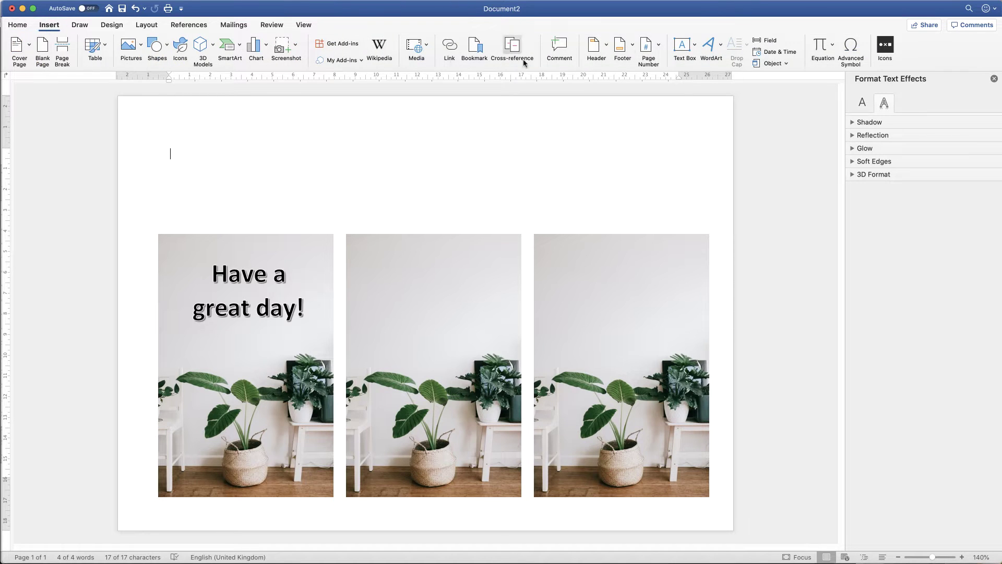
{"action": "left_click", "coordinate": [696, 47]}
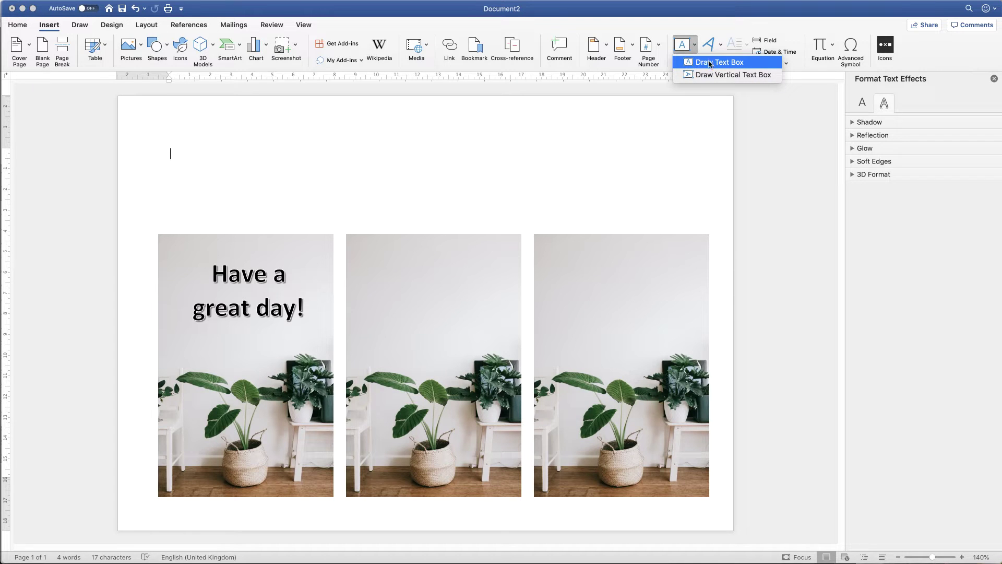
{"action": "left_click", "coordinate": [719, 63]}
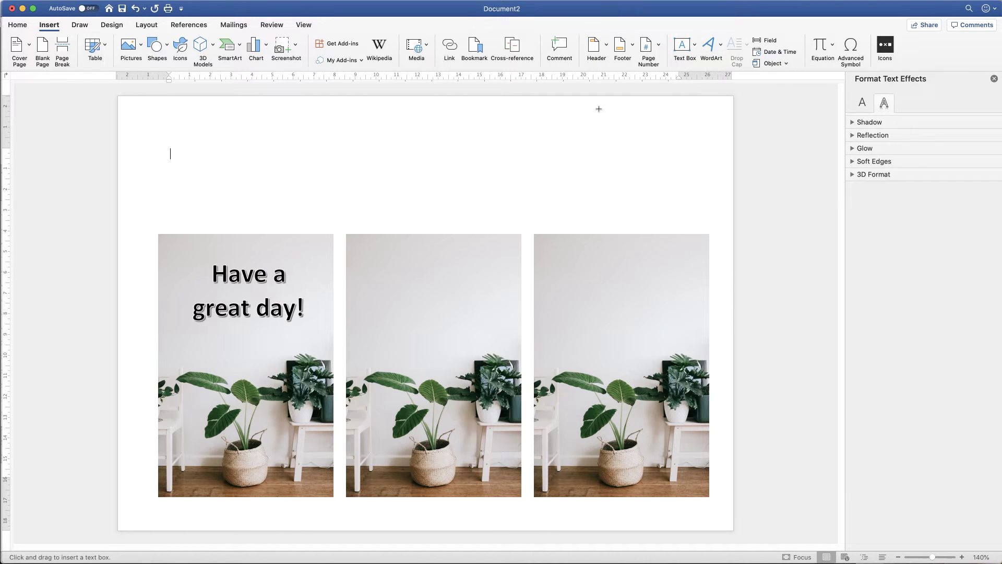
{"action": "left_click_drag", "start_coordinate": [271, 128], "coordinate": [444, 212]}
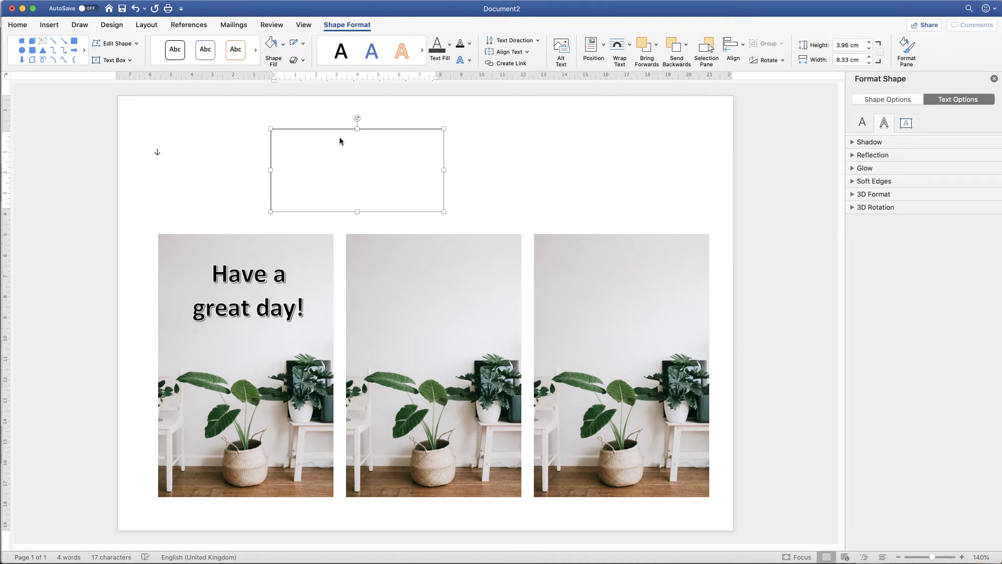
{"action": "type", "text": "gre"}
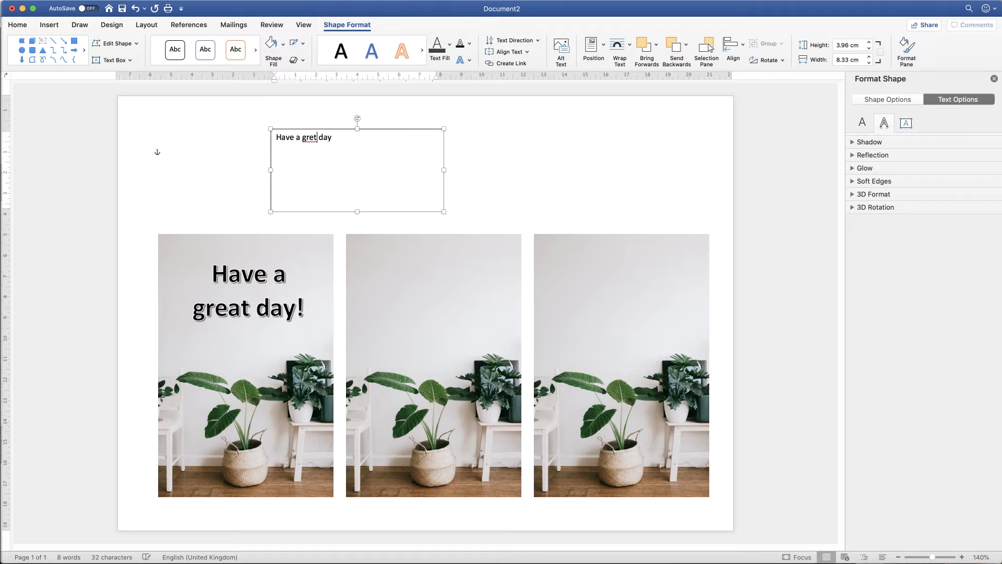
{"action": "type", "text": "a"}
Format the text box greeting as 22 pt Andale Mono, centred
{"action": "key", "text": "super+a"}
{"action": "left_click", "coordinate": [18, 24]}
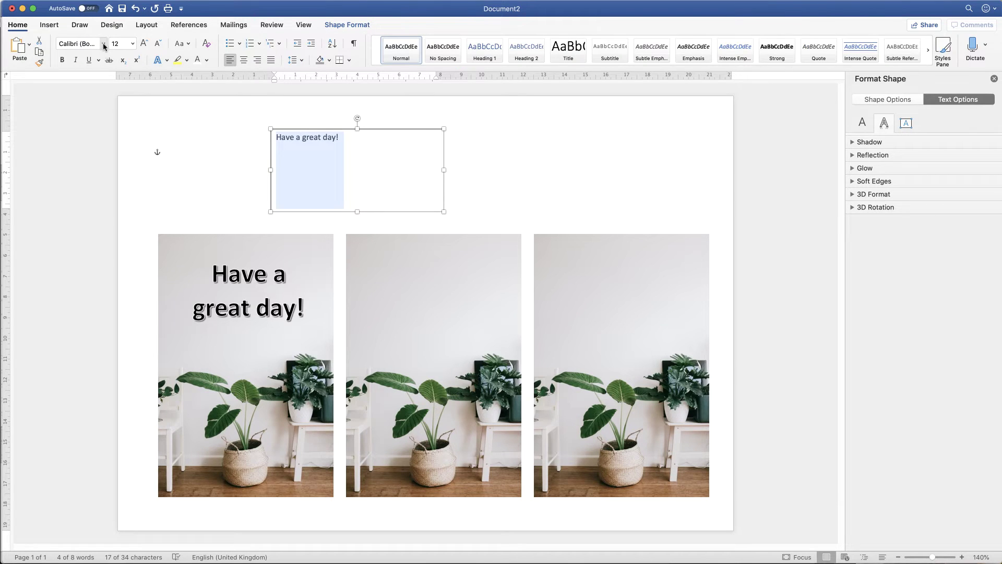
{"action": "left_click", "coordinate": [144, 43]}
{"action": "left_click", "coordinate": [143, 44]}
{"action": "left_click", "coordinate": [144, 44]}
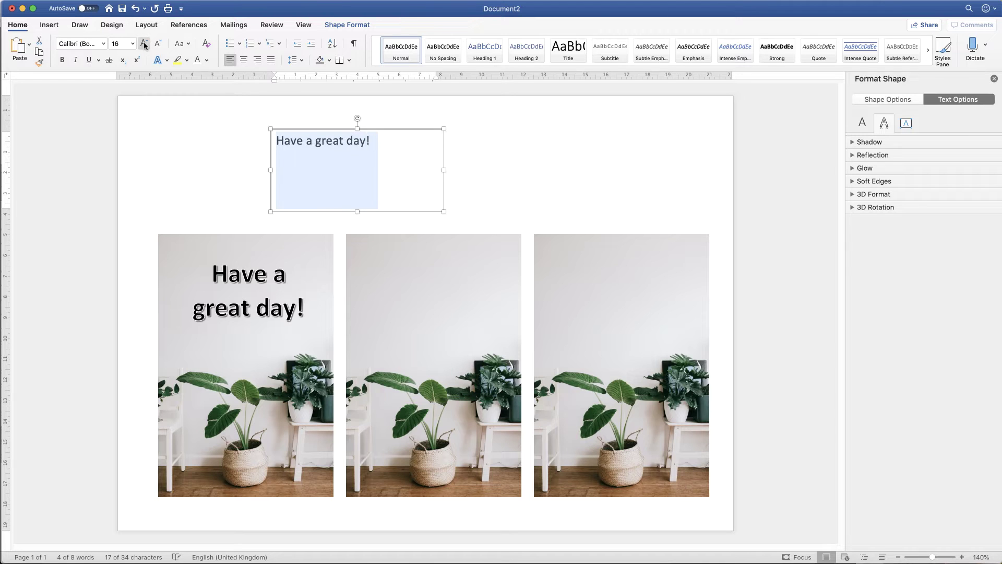
{"action": "left_click", "coordinate": [143, 44]}
{"action": "left_click", "coordinate": [143, 43]}
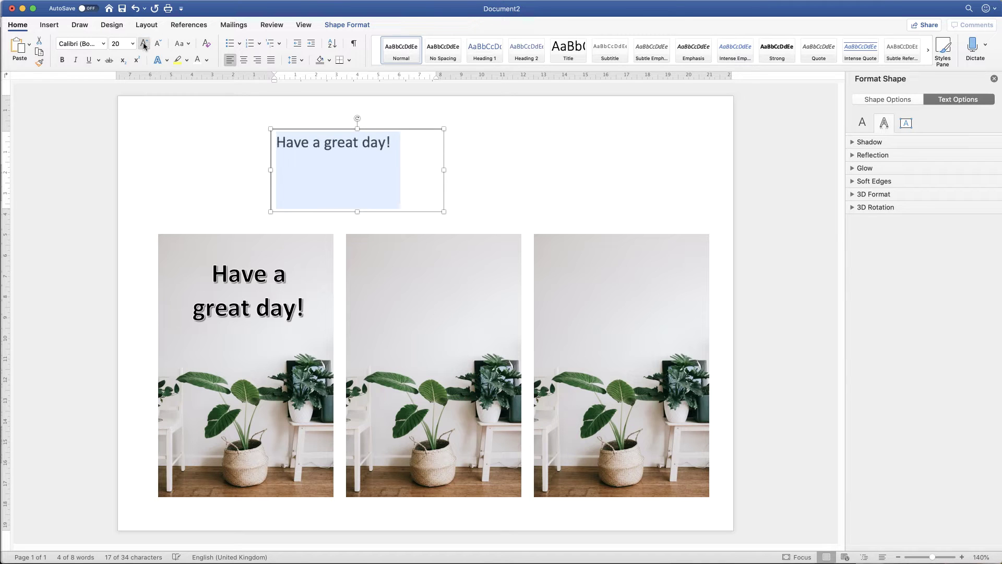
{"action": "left_click", "coordinate": [104, 45]}
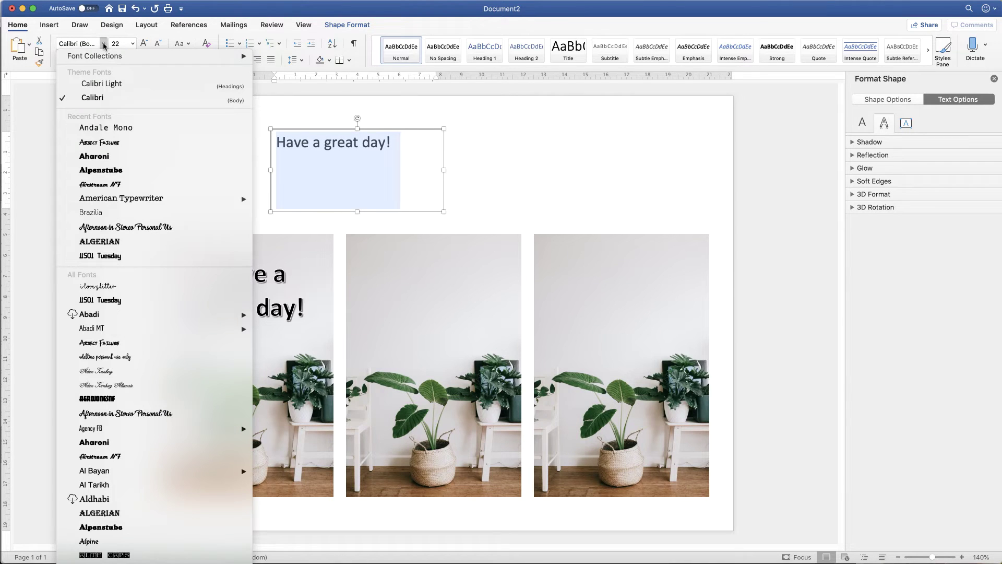
{"action": "left_click", "coordinate": [94, 129]}
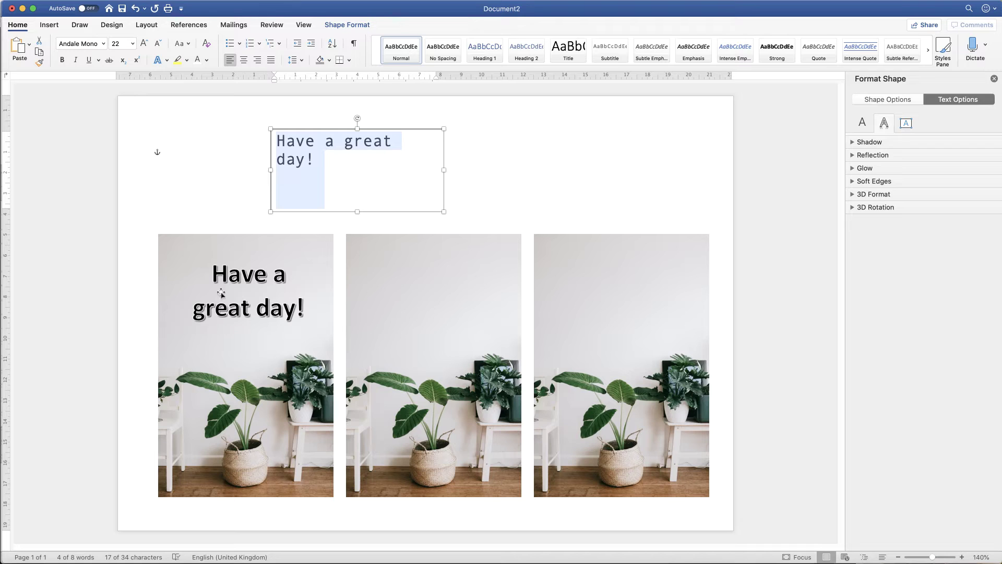
{"action": "left_click", "coordinate": [244, 60]}
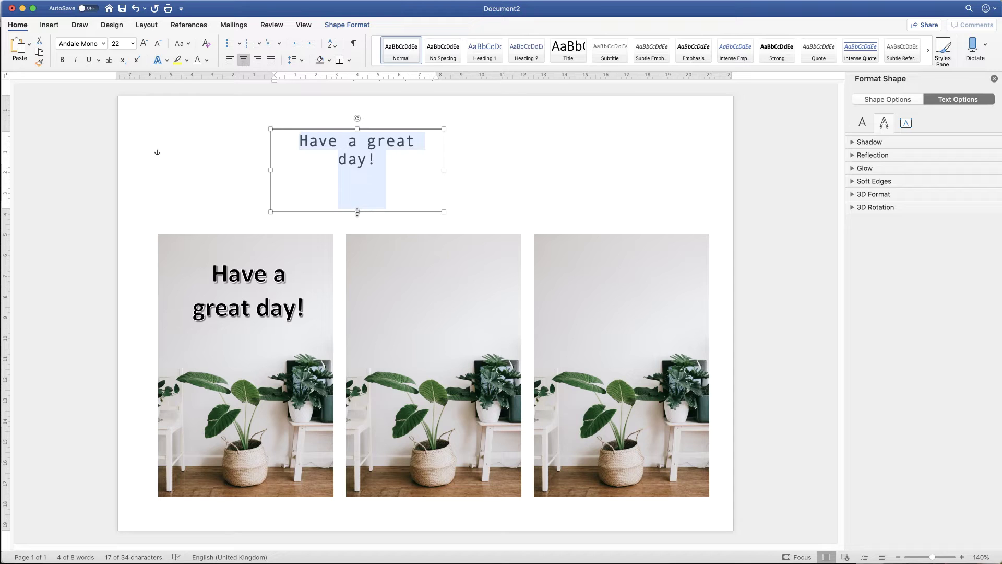
Shrink the text box to fit the greeting and move it onto the middle photo
{"action": "left_click_drag", "start_coordinate": [357, 212], "coordinate": [357, 182]}
{"action": "left_click_drag", "start_coordinate": [443, 155], "coordinate": [411, 155]}
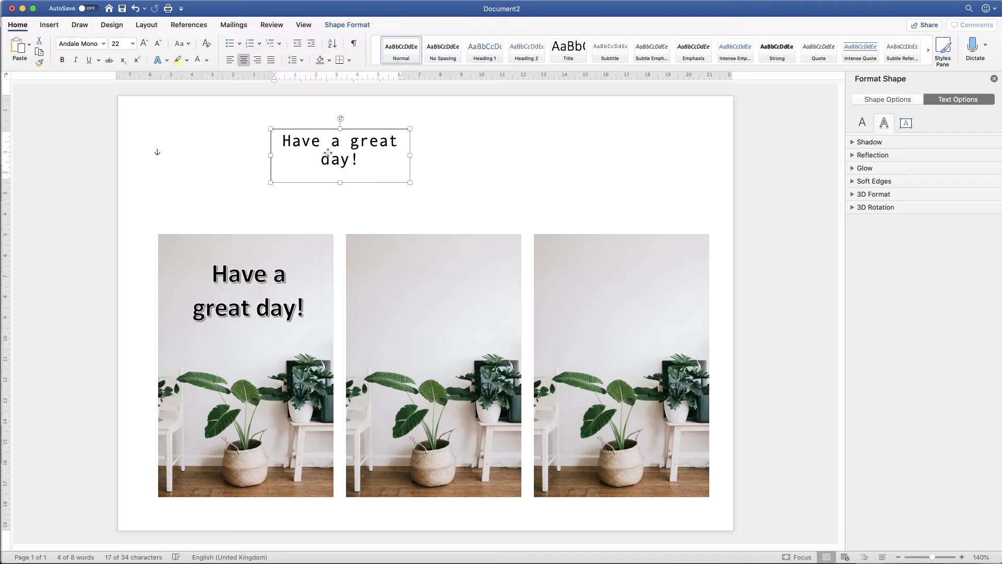
{"action": "left_click_drag", "start_coordinate": [327, 152], "coordinate": [420, 290]}
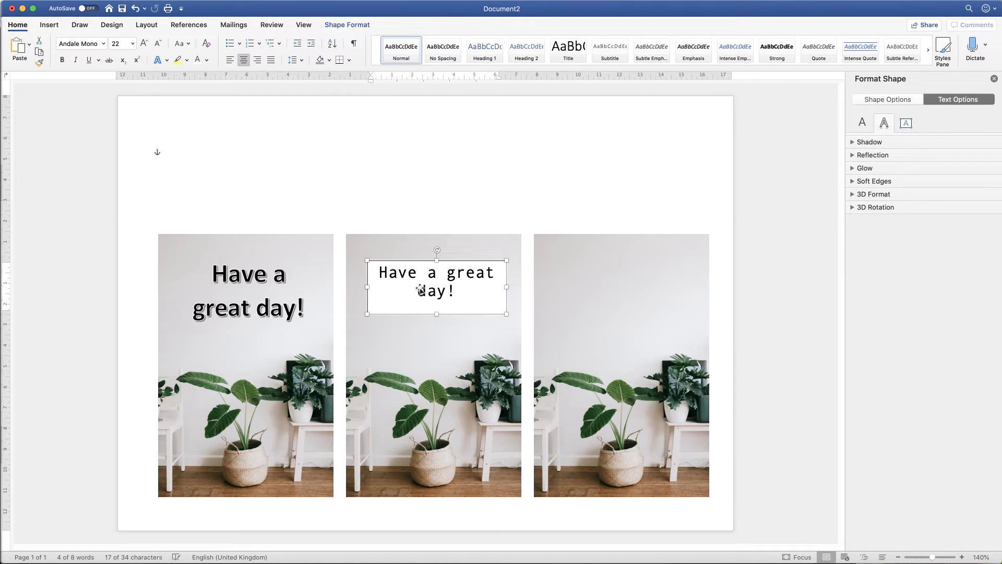
{"action": "left_click", "coordinate": [366, 266]}
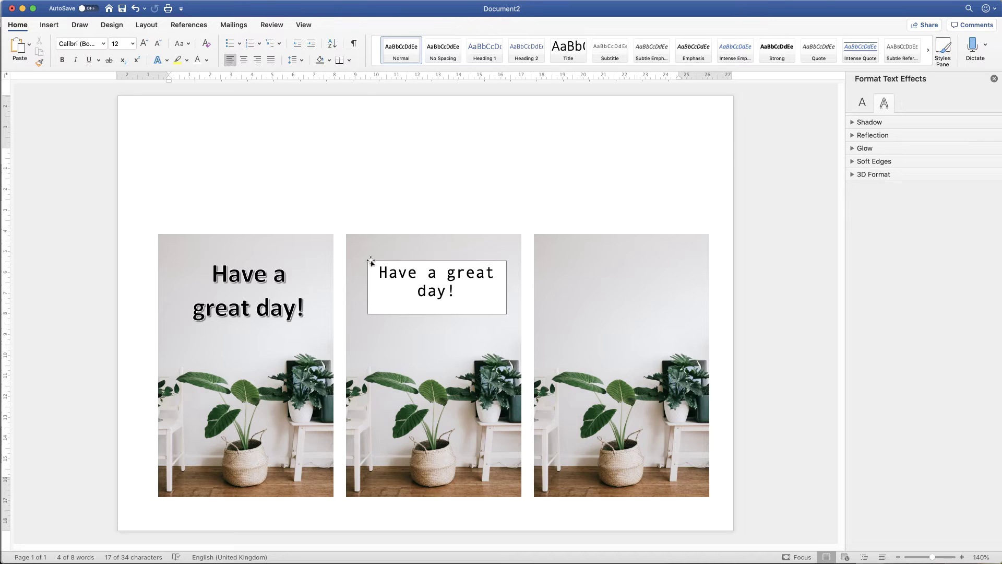
Remove the text box's background fill and outline
{"action": "left_click", "coordinate": [431, 289]}
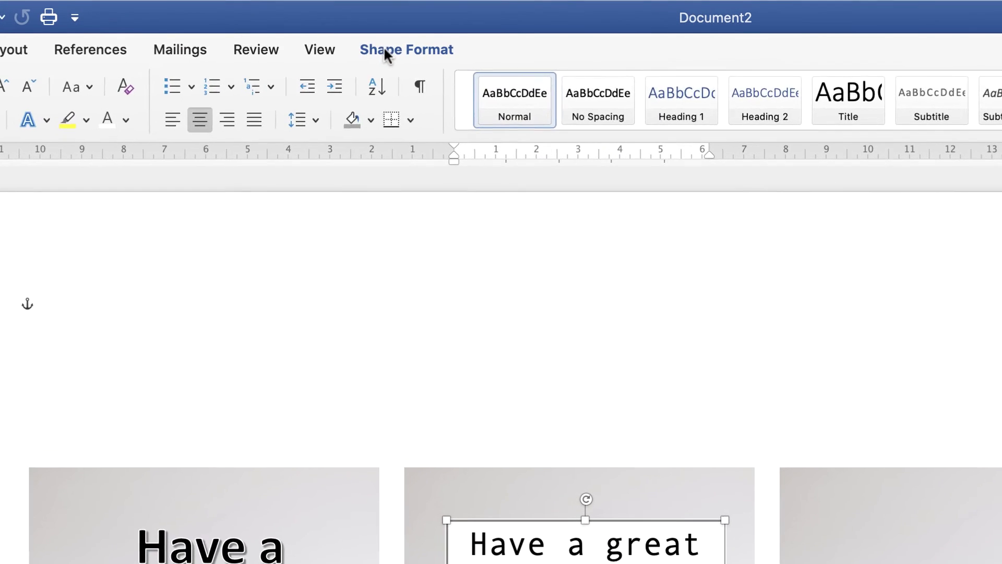
{"action": "left_click", "coordinate": [335, 25]}
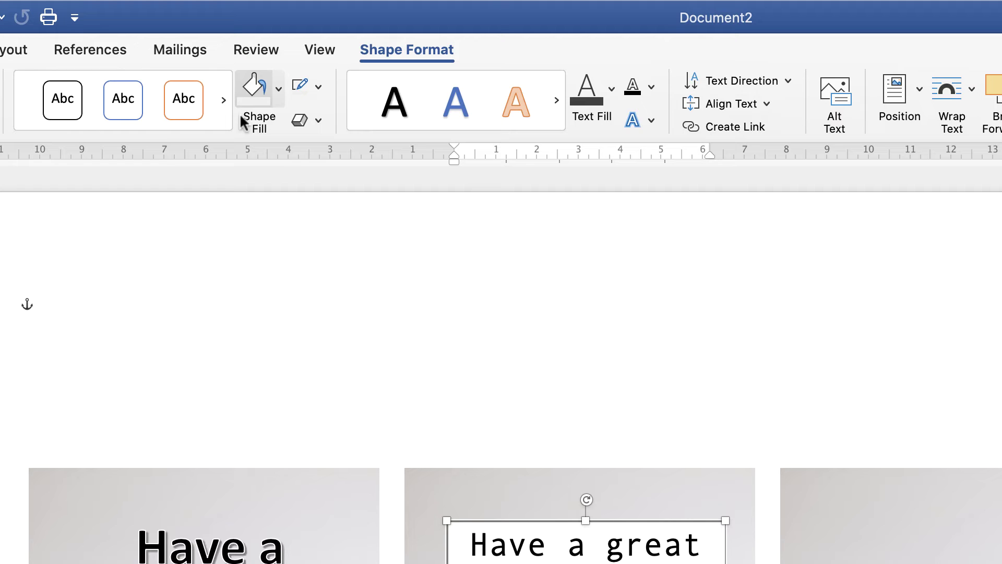
{"action": "left_click", "coordinate": [279, 94]}
{"action": "left_click", "coordinate": [282, 134]}
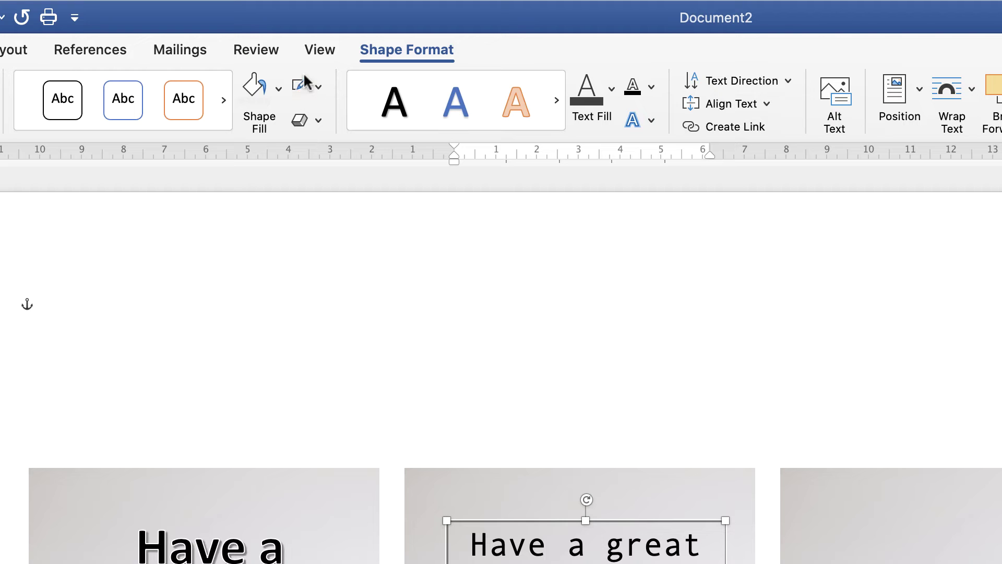
{"action": "left_click", "coordinate": [319, 89]}
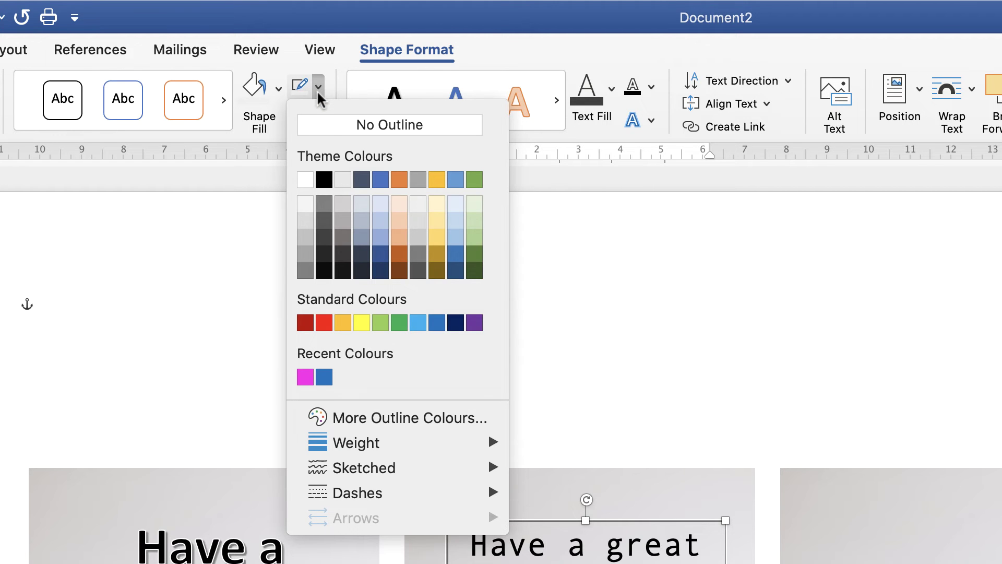
{"action": "left_click", "coordinate": [338, 128]}
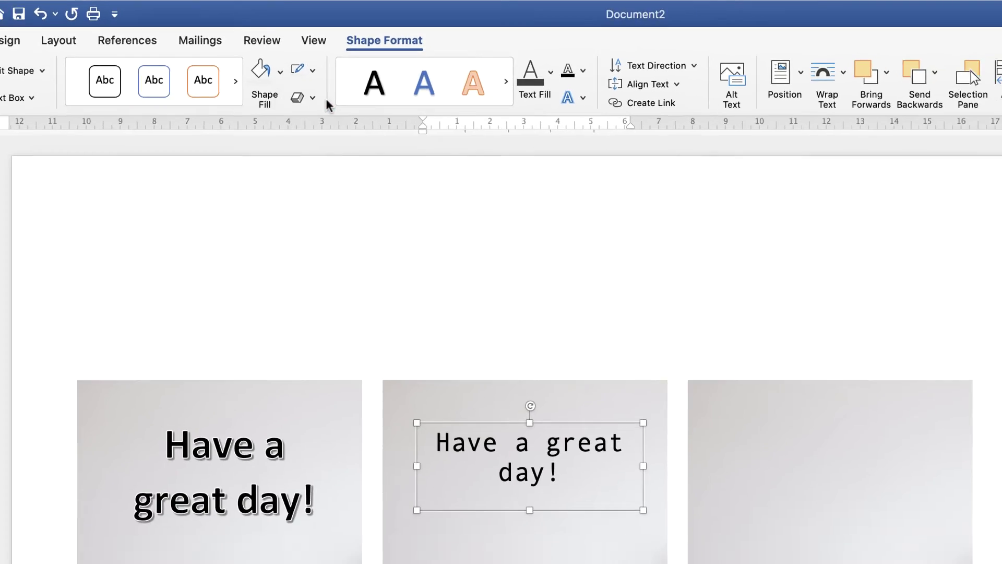
Nudge the box to the top of the middle photo and set it In Front of Text
{"action": "left_click", "coordinate": [551, 563]}
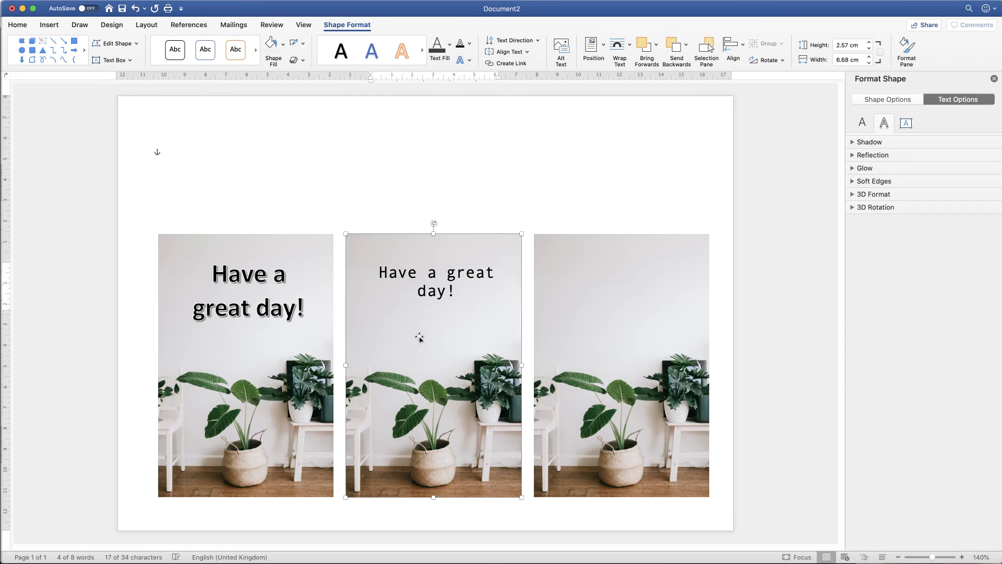
{"action": "left_click", "coordinate": [443, 278]}
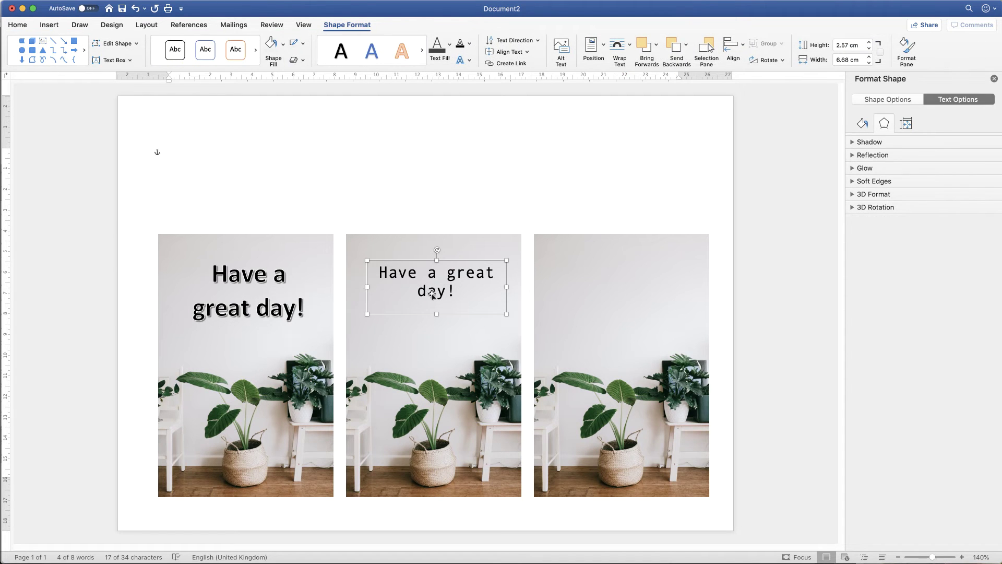
{"action": "mouse_move", "coordinate": [431, 293]}
{"action": "left_mouse_down"}
{"action": "mouse_move", "coordinate": [436, 219]}
{"action": "mouse_move", "coordinate": [431, 287]}
{"action": "left_mouse_up"}
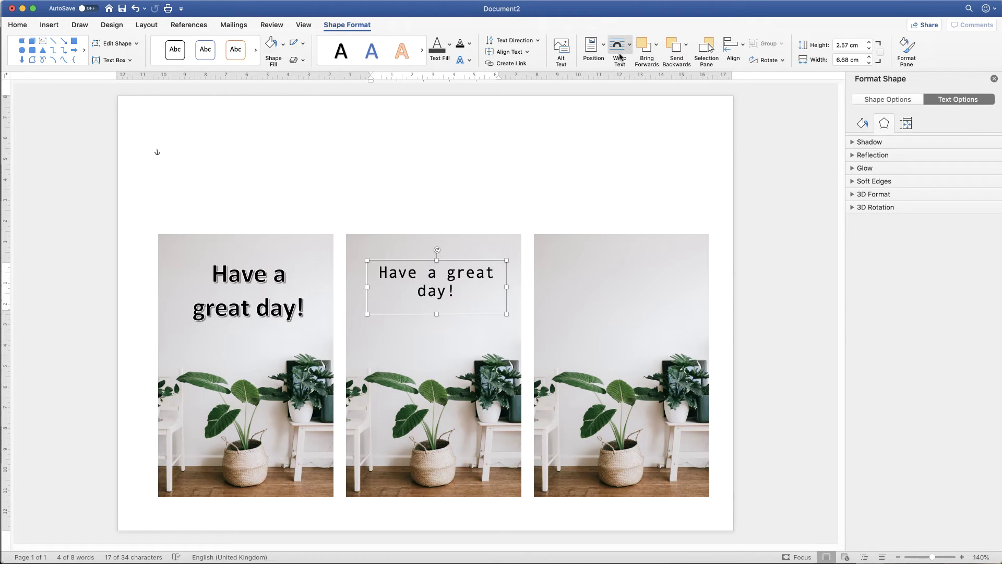
{"action": "left_click", "coordinate": [630, 48]}
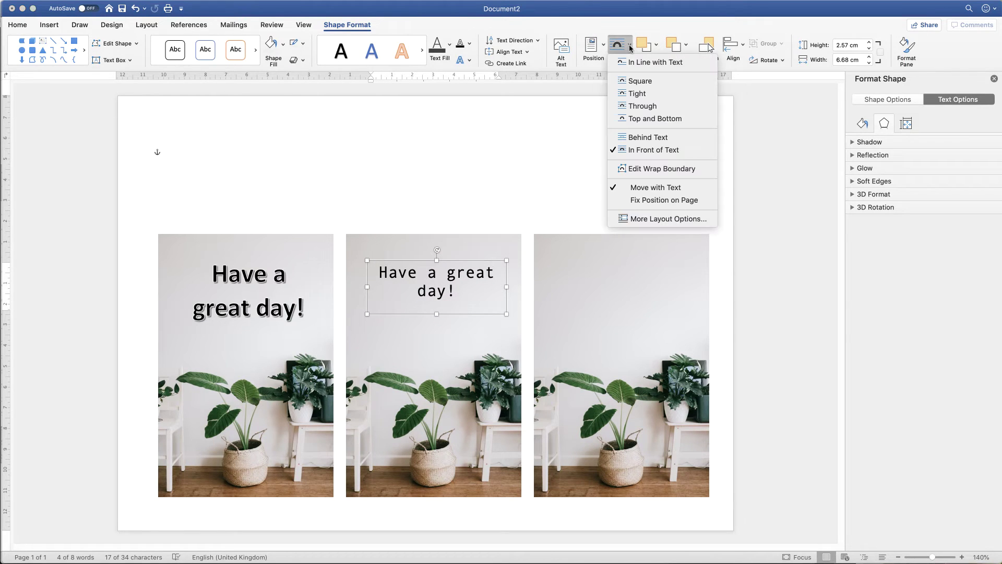
{"action": "left_click", "coordinate": [631, 150]}
{"action": "left_click", "coordinate": [583, 285]}
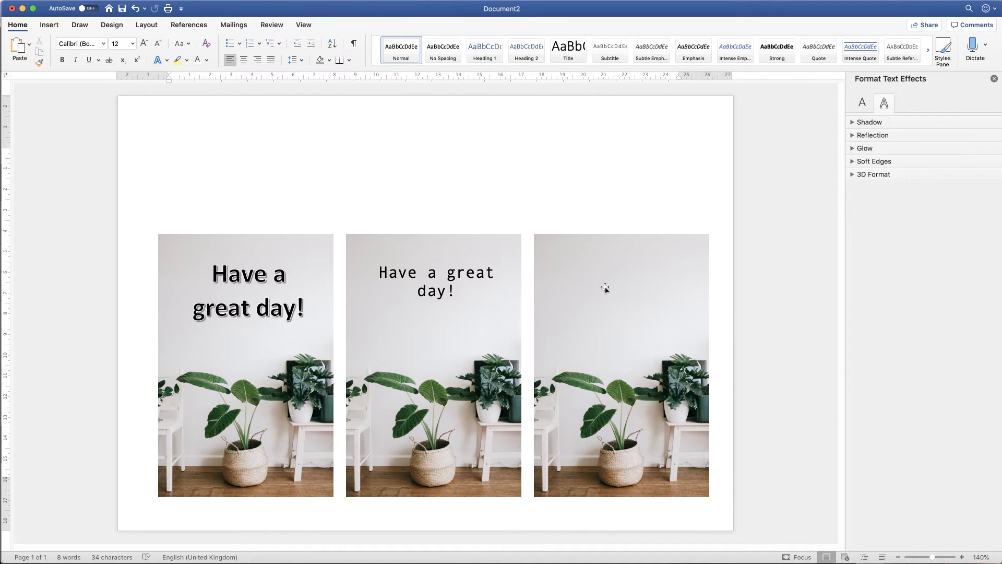
Handwrite 'Have a great day!' on the right photo with the thinnest black pen
{"action": "left_click", "coordinate": [81, 27]}
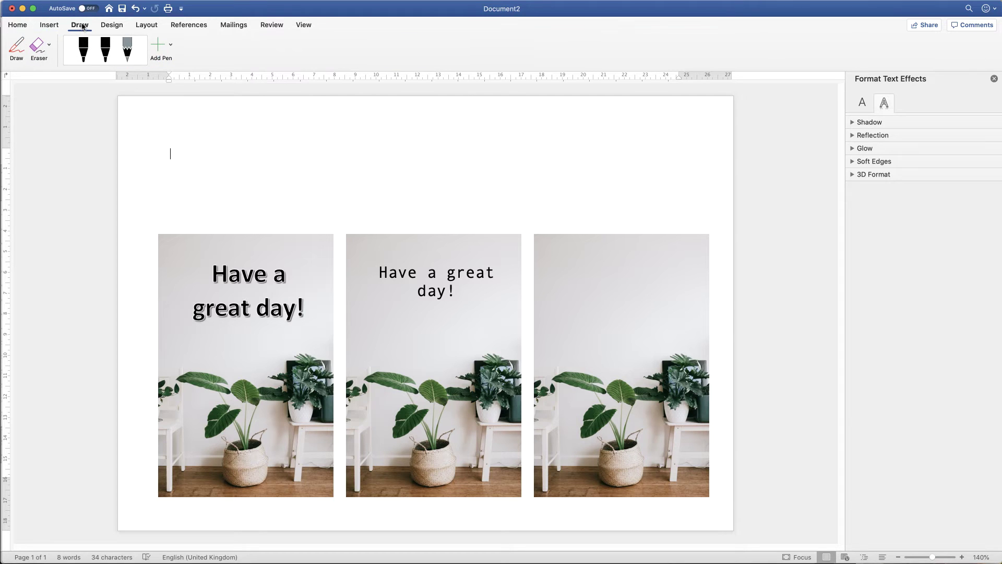
{"action": "left_click", "coordinate": [105, 52]}
{"action": "left_click", "coordinate": [111, 61]}
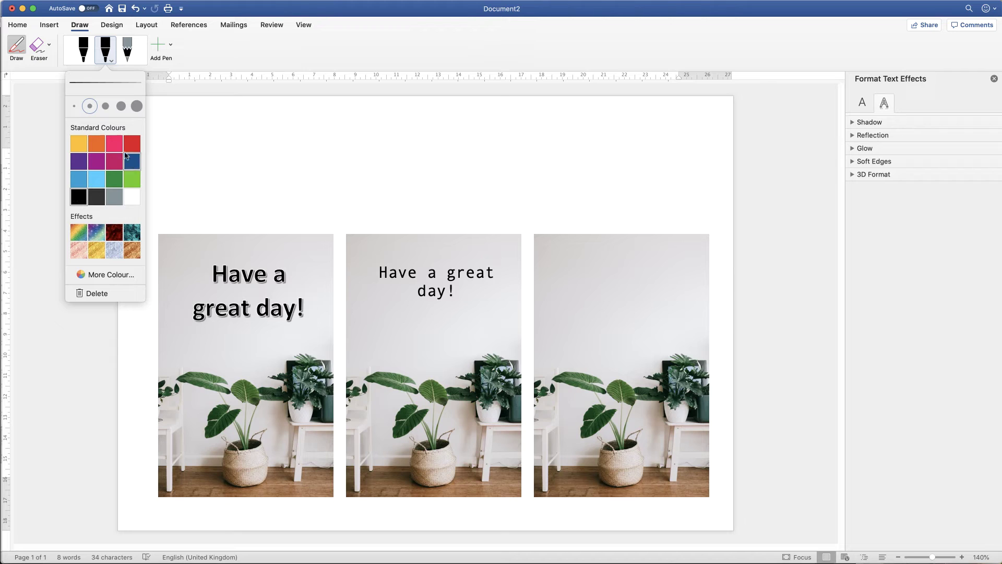
{"action": "left_click", "coordinate": [74, 107]}
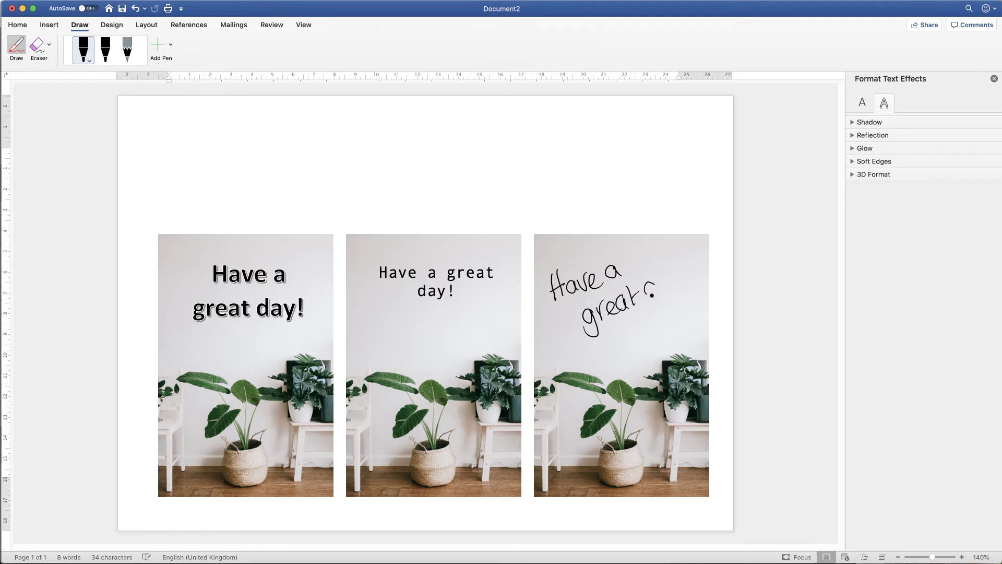
{"action": "left_click_drag", "start_coordinate": [673, 280], "coordinate": [680, 298]}
{"action": "key", "text": "Escape"}
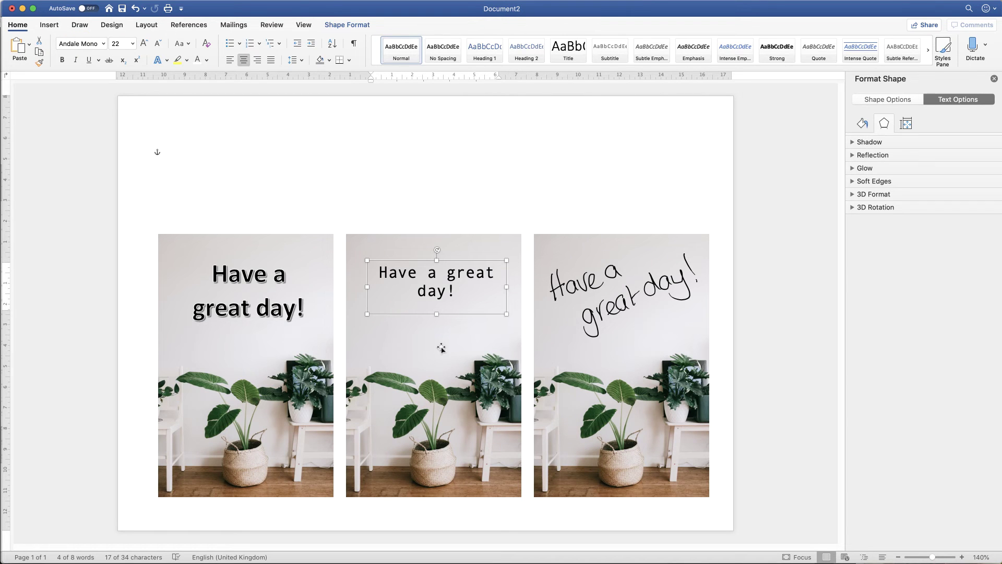
Group the middle plant photo with its Andale Mono greeting text box and nudge the group into place
{"action": "left_click", "coordinate": [414, 350]}
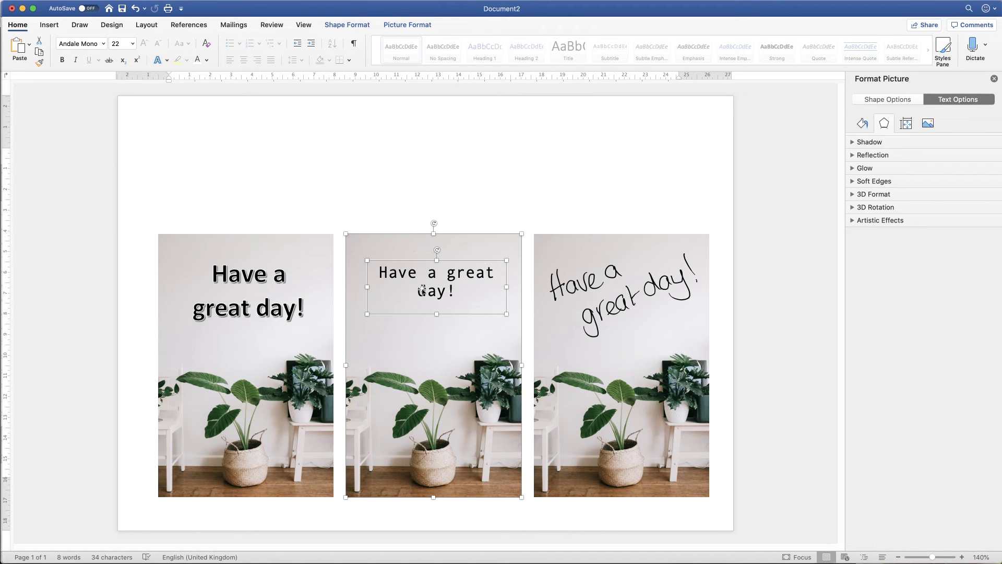
{"action": "left_click", "coordinate": [359, 27]}
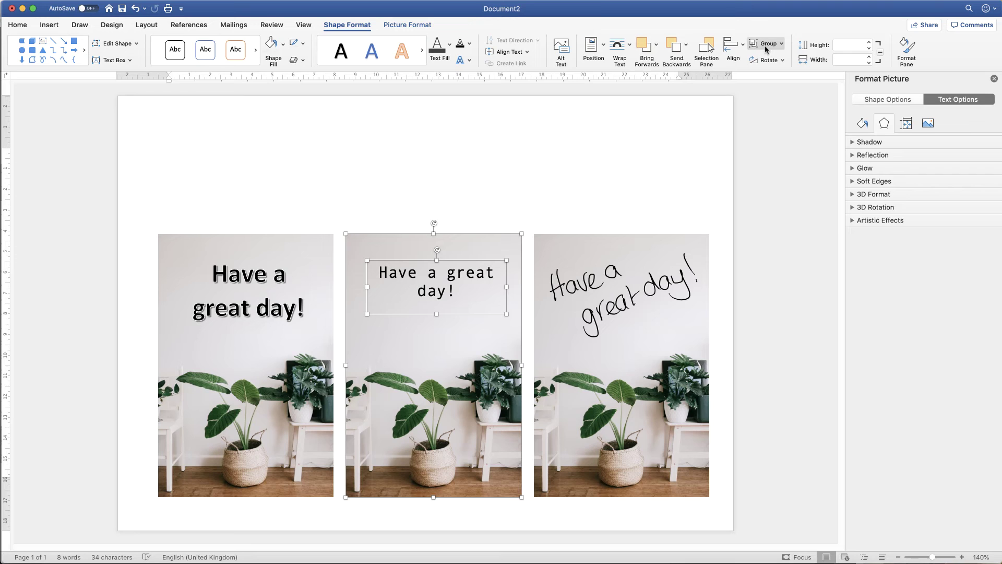
{"action": "left_click", "coordinate": [782, 45]}
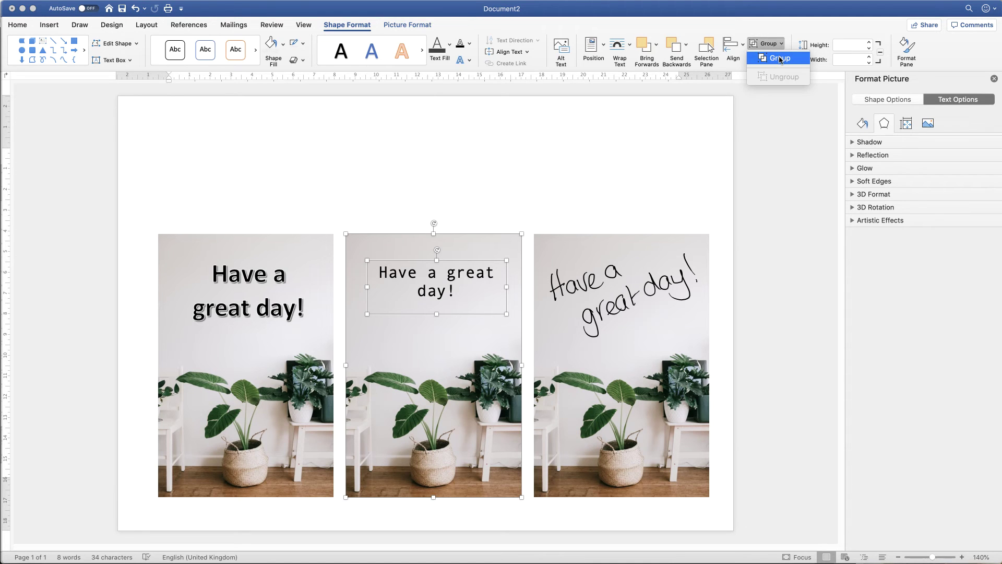
{"action": "left_click", "coordinate": [780, 58]}
{"action": "mouse_move", "coordinate": [417, 368]}
{"action": "left_mouse_down"}
{"action": "mouse_move", "coordinate": [427, 247]}
{"action": "mouse_move", "coordinate": [456, 252]}
{"action": "mouse_move", "coordinate": [413, 296]}
{"action": "mouse_move", "coordinate": [447, 282]}
{"action": "mouse_move", "coordinate": [400, 323]}
{"action": "mouse_move", "coordinate": [427, 299]}
{"action": "mouse_move", "coordinate": [408, 342]}
{"action": "mouse_move", "coordinate": [420, 366]}
{"action": "left_mouse_up"}
Group the left plant photo with its outlined WordArt greeting, nudge it into place, then deselect
{"action": "left_click", "coordinate": [269, 312]}
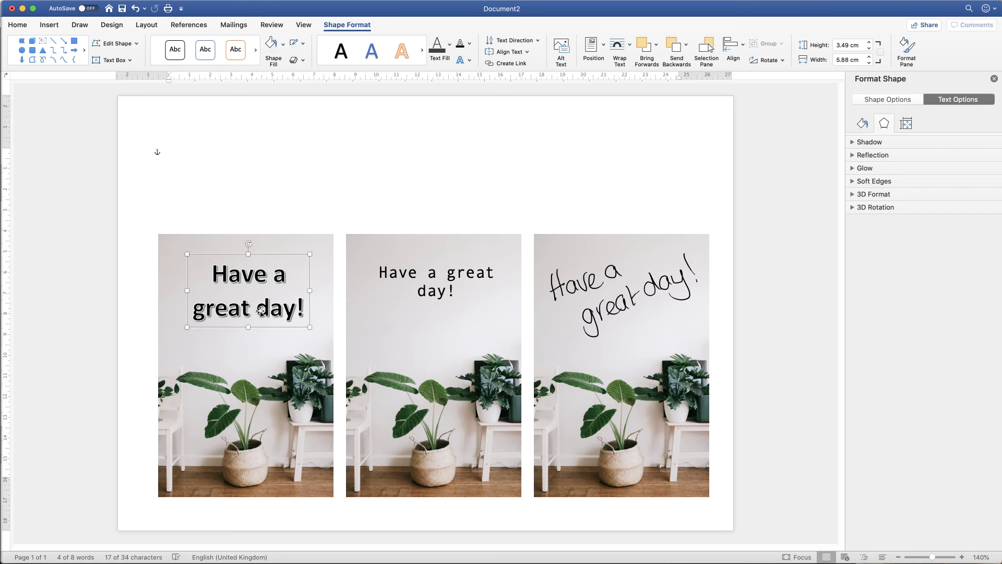
{"action": "left_click", "coordinate": [255, 363], "text": "shift"}
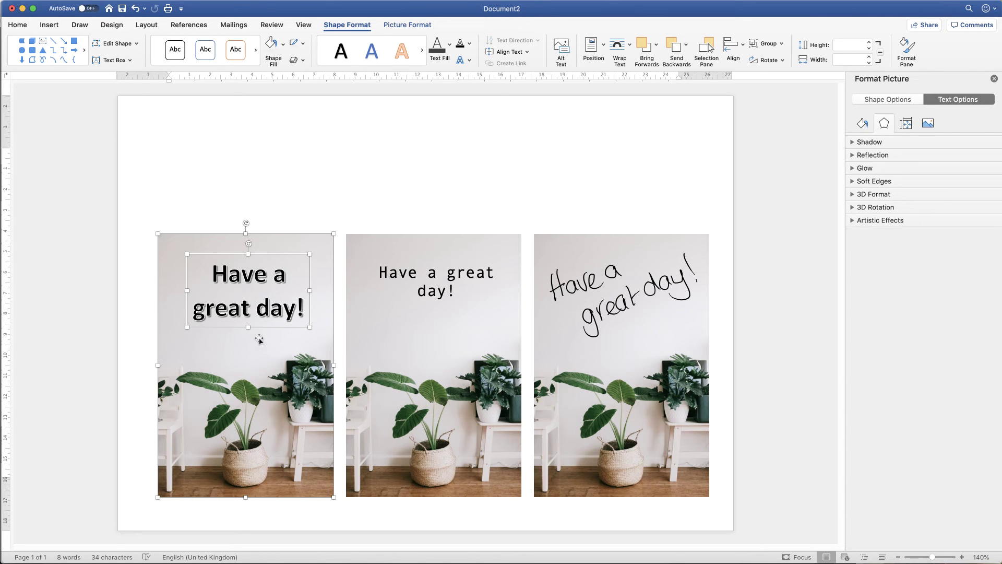
{"action": "left_click", "coordinate": [782, 45]}
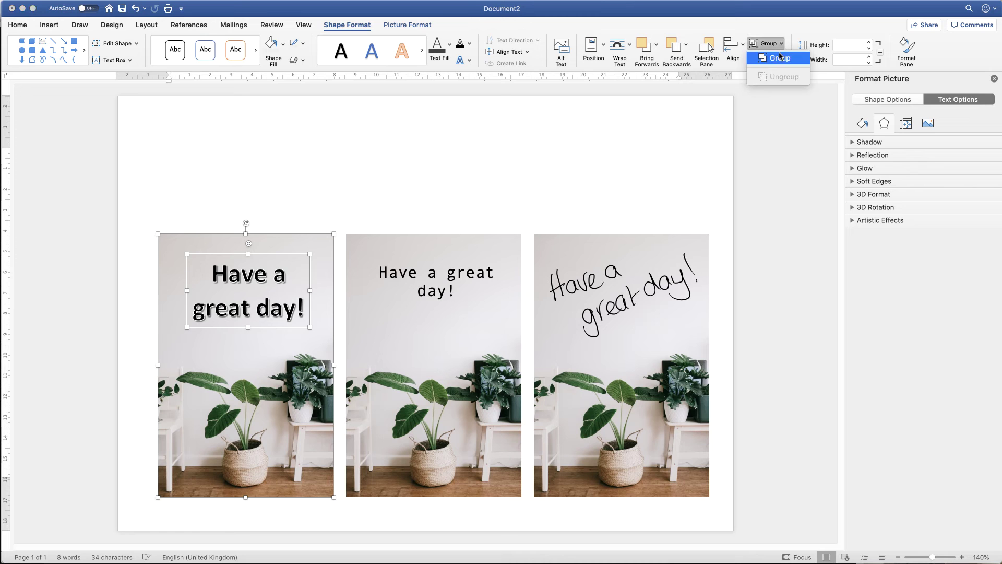
{"action": "left_click", "coordinate": [779, 58]}
{"action": "mouse_move", "coordinate": [235, 381]}
{"action": "left_mouse_down"}
{"action": "mouse_move", "coordinate": [249, 293]}
{"action": "mouse_move", "coordinate": [239, 380]}
{"action": "left_mouse_up"}
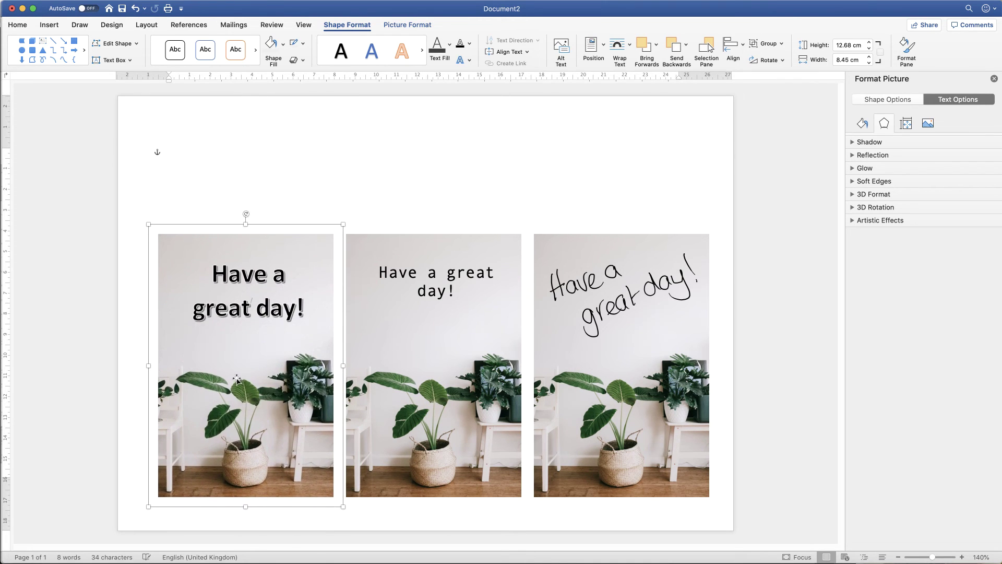
{"action": "left_click", "coordinate": [632, 323]}
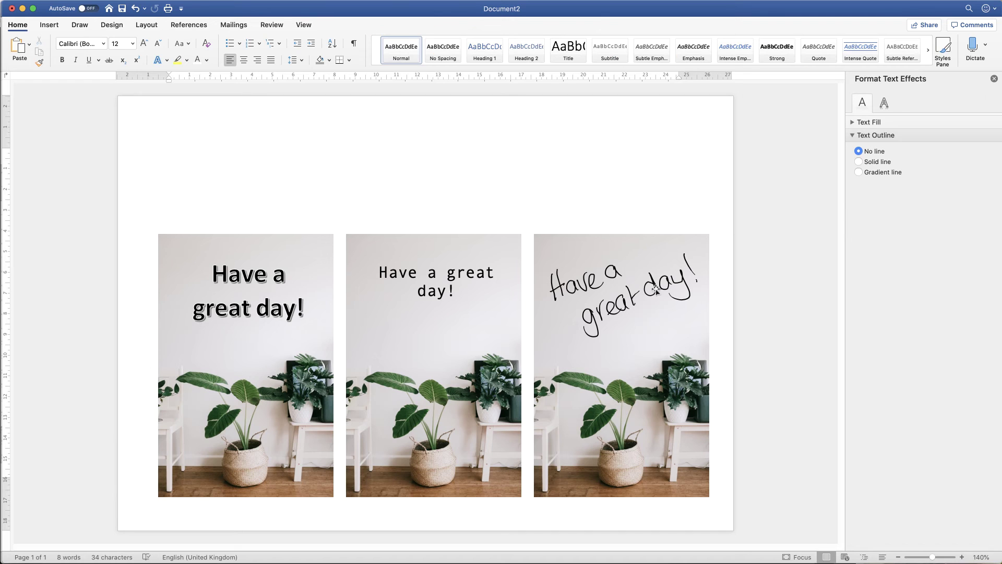
Group the right plant photo with its handwritten ink greeting and nudge the group into place
{"action": "left_click", "coordinate": [592, 313]}
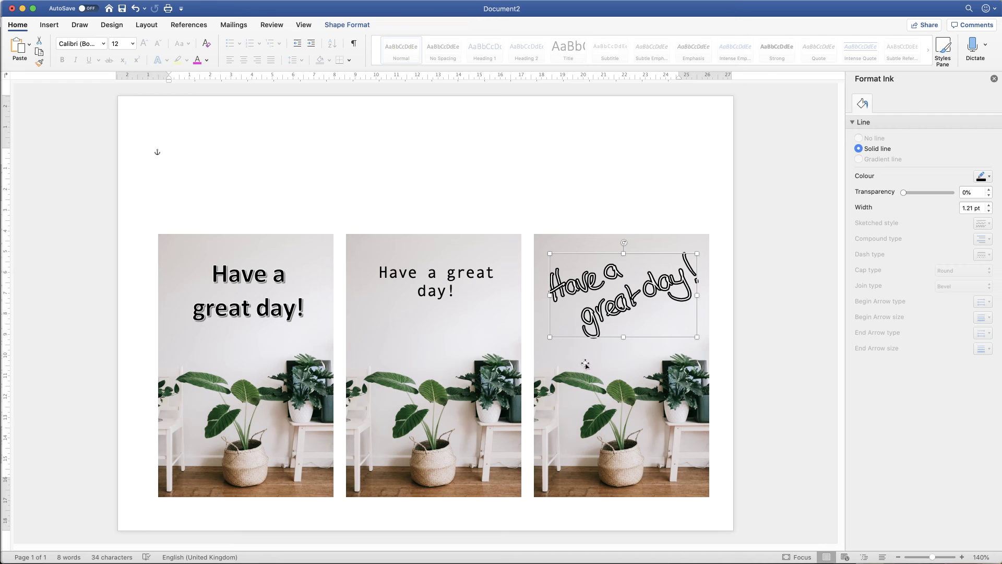
{"action": "left_click", "coordinate": [585, 364], "text": "shift"}
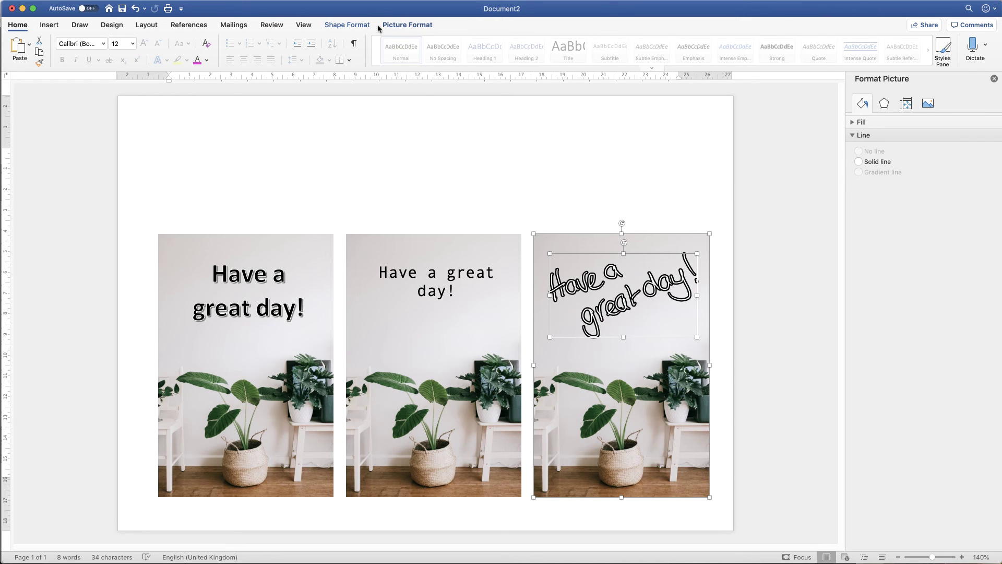
{"action": "left_click", "coordinate": [362, 27]}
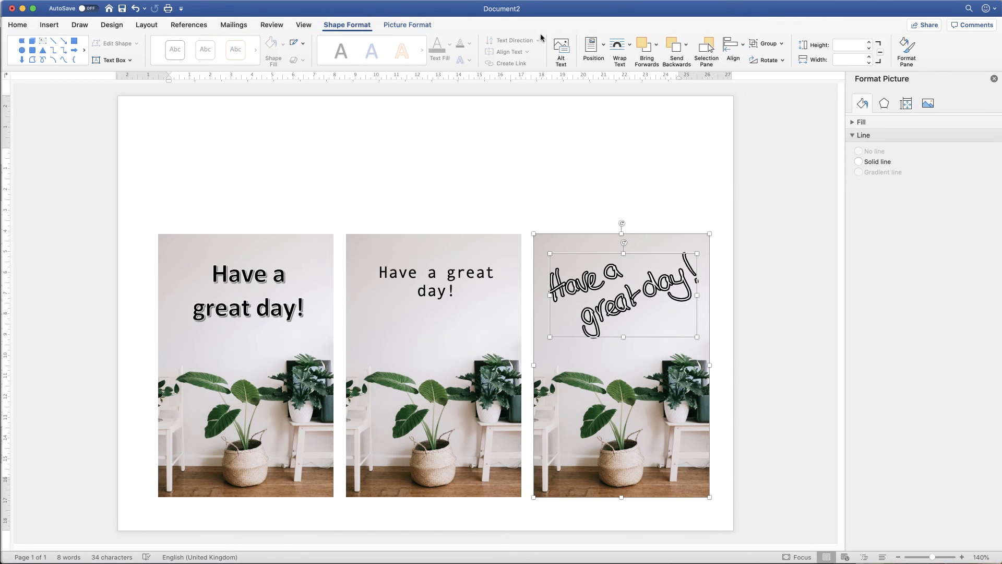
{"action": "left_click", "coordinate": [781, 45]}
{"action": "left_click", "coordinate": [775, 59]}
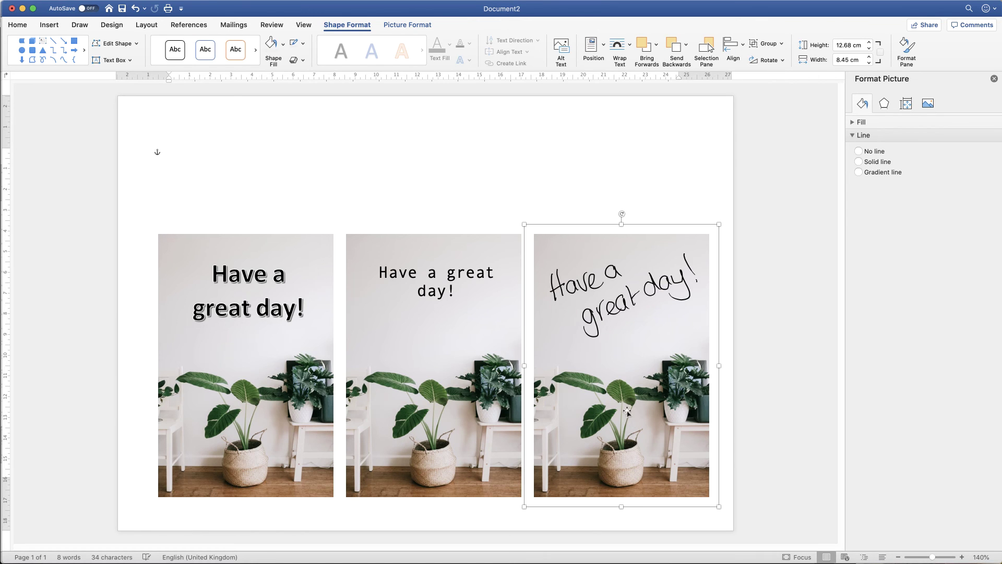
{"action": "mouse_move", "coordinate": [625, 407]}
{"action": "left_mouse_down"}
{"action": "mouse_move", "coordinate": [634, 269]}
{"action": "mouse_move", "coordinate": [564, 280]}
{"action": "mouse_move", "coordinate": [619, 350]}
{"action": "mouse_move", "coordinate": [643, 330]}
{"action": "mouse_move", "coordinate": [627, 405]}
{"action": "left_mouse_up"}
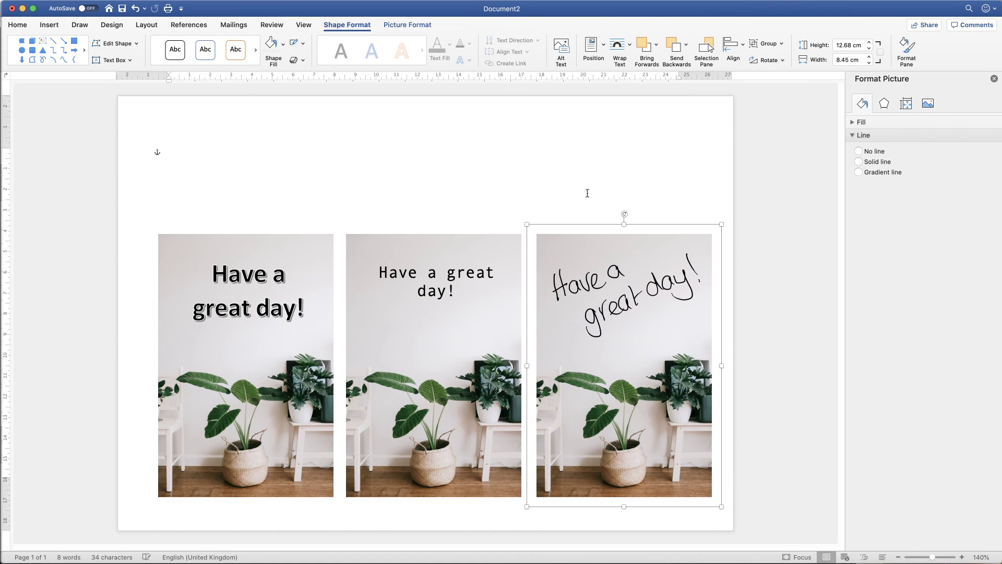
{"action": "left_click", "coordinate": [549, 129]}
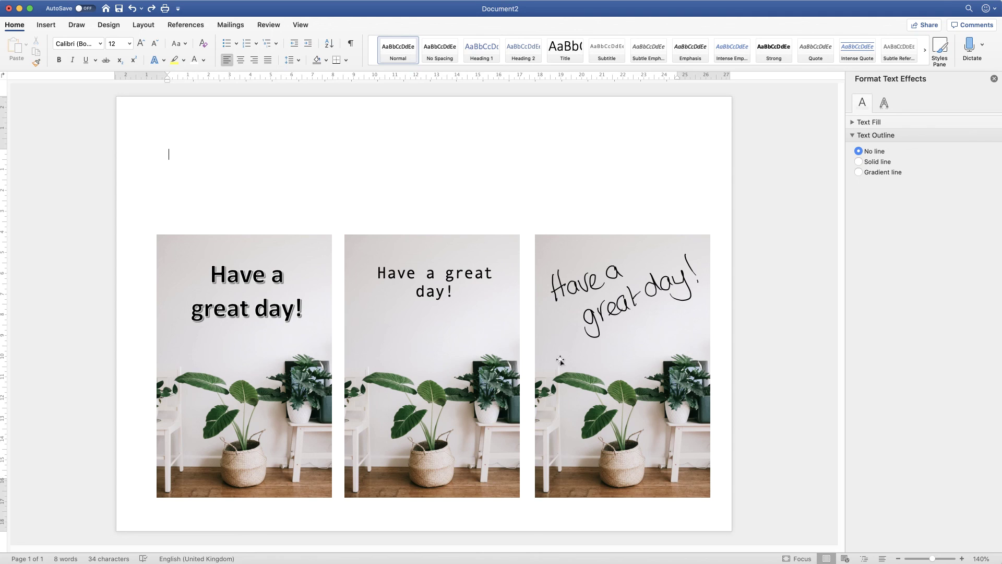
{"action": "left_click", "coordinate": [439, 326]}
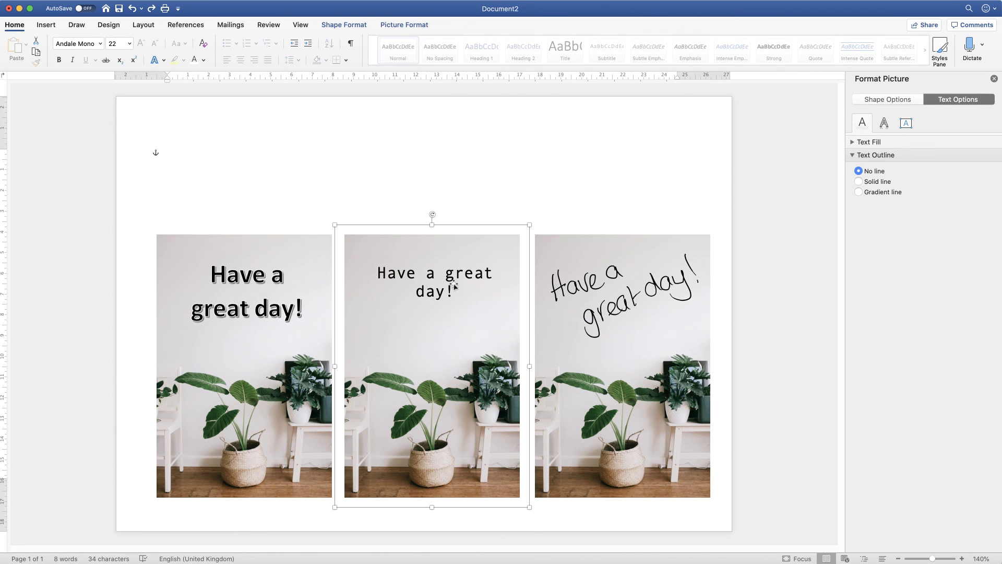
{"action": "left_click", "coordinate": [353, 26]}
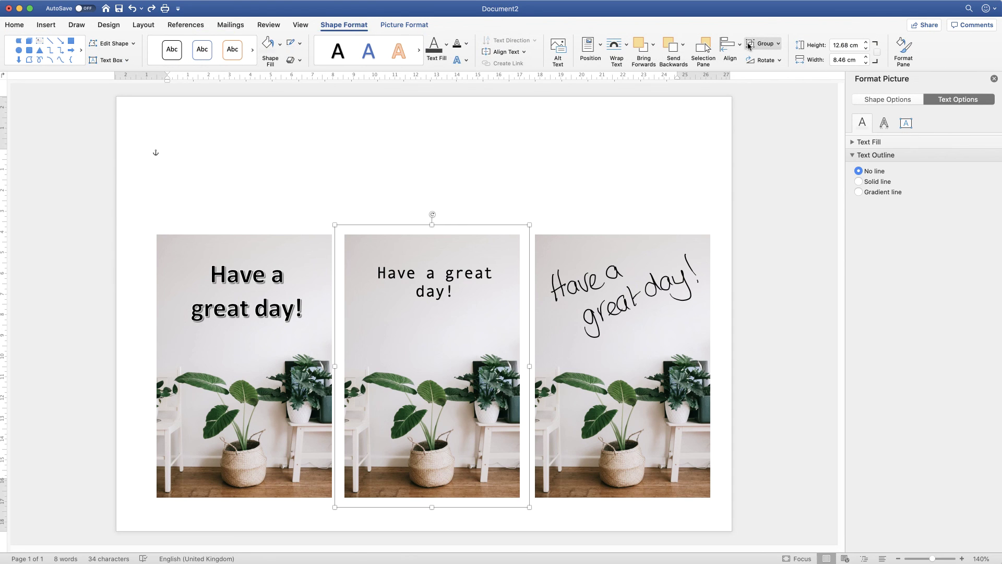
{"action": "left_click", "coordinate": [779, 45]}
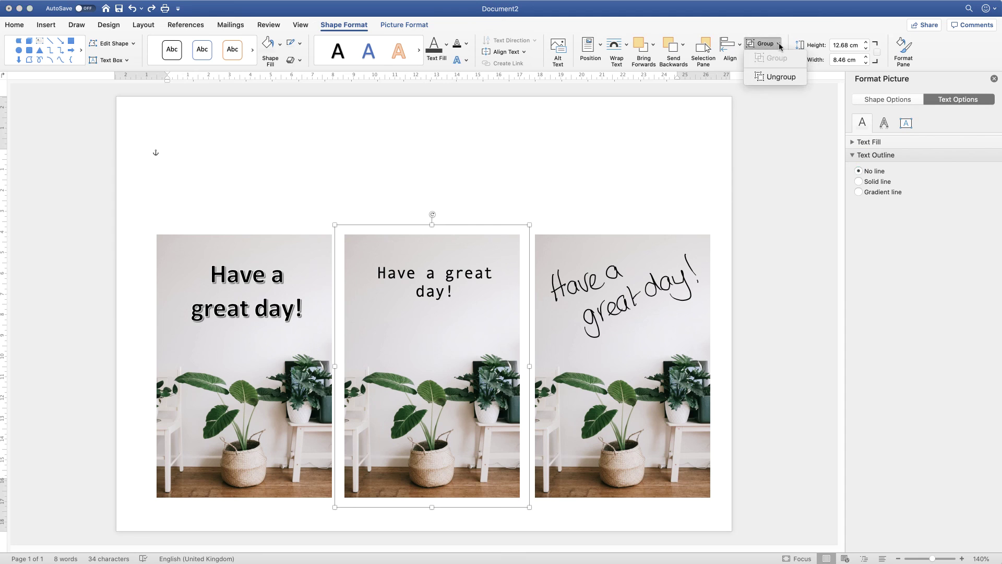
{"action": "left_click", "coordinate": [765, 78]}
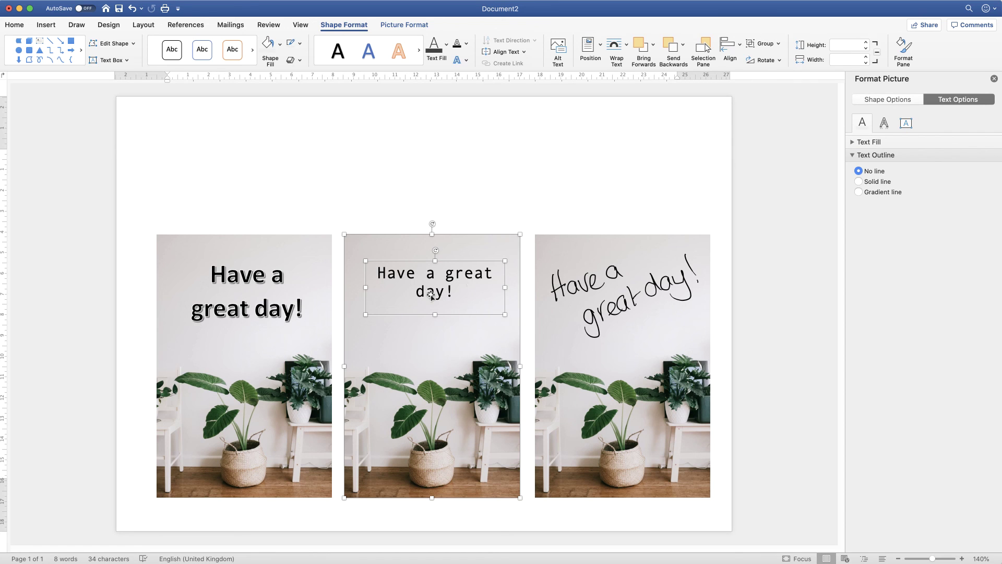
{"action": "left_click", "coordinate": [780, 46]}
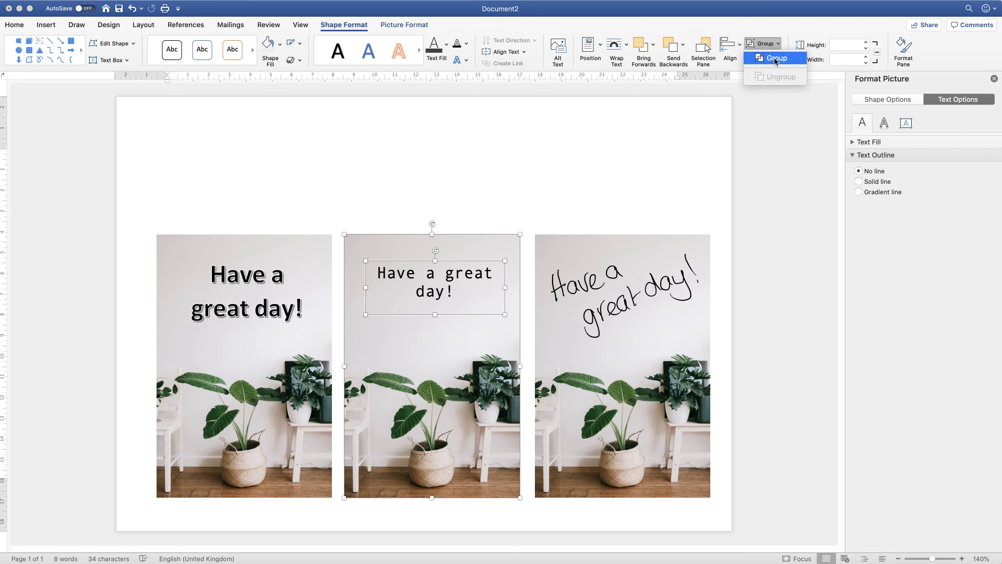
{"action": "left_click", "coordinate": [768, 60]}
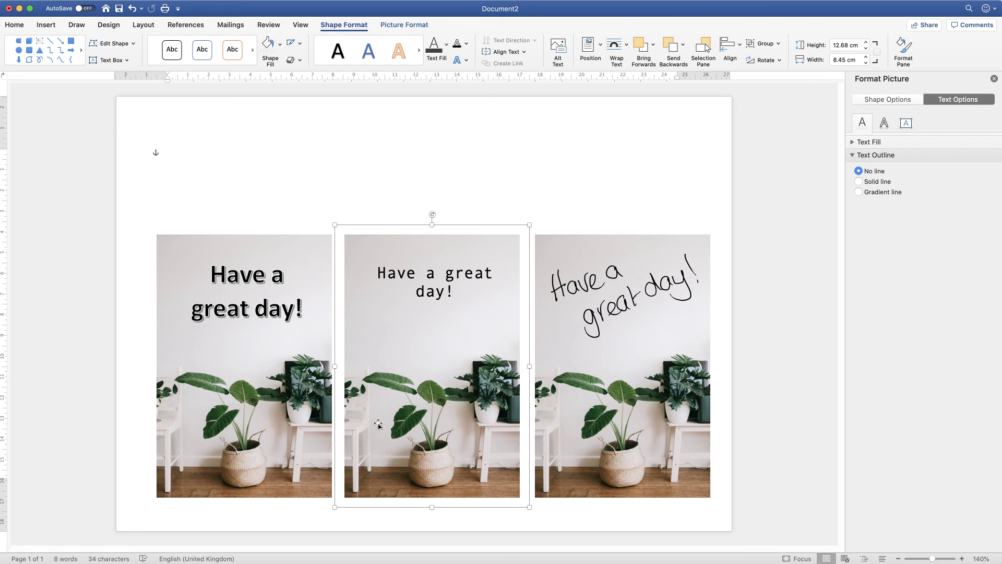
{"action": "left_click", "coordinate": [607, 139]}
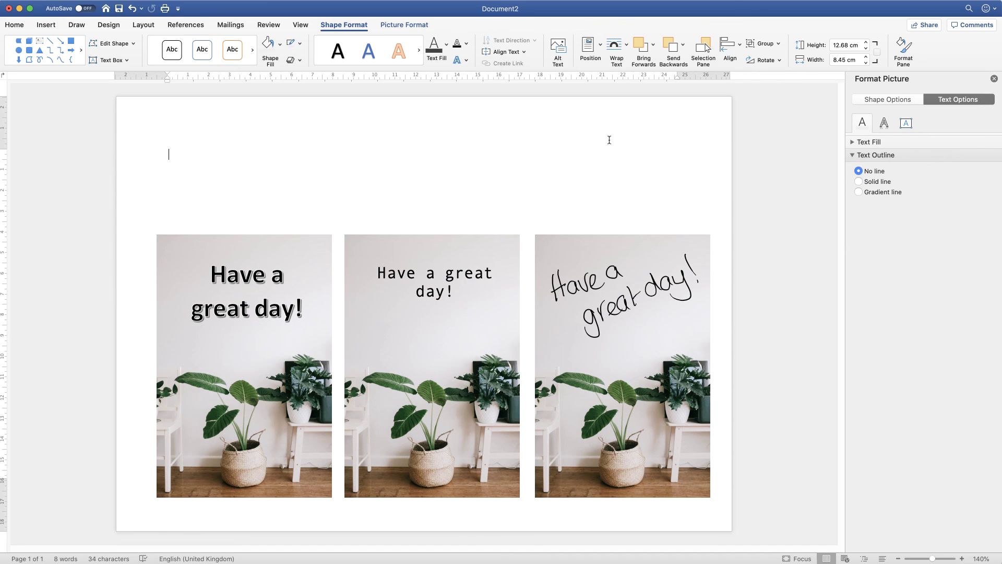